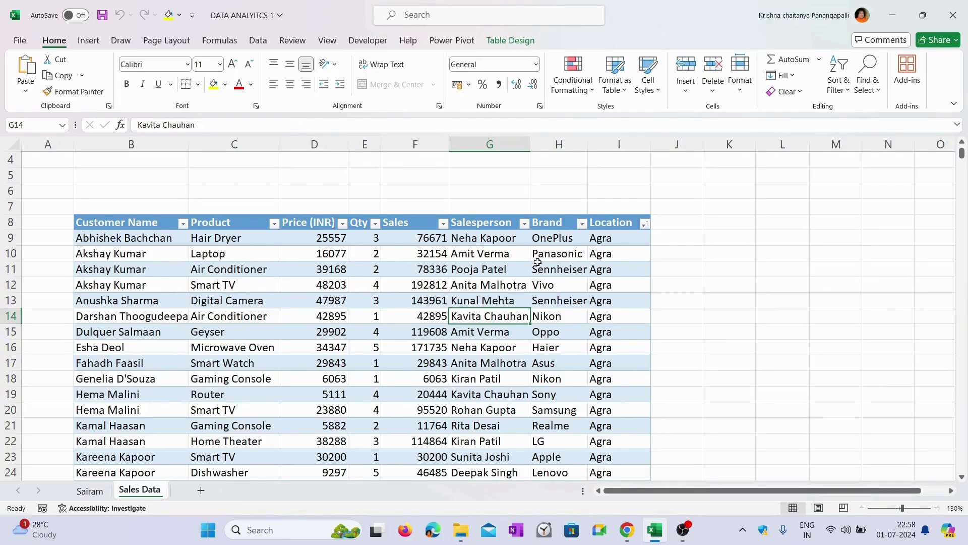
click(498, 288)
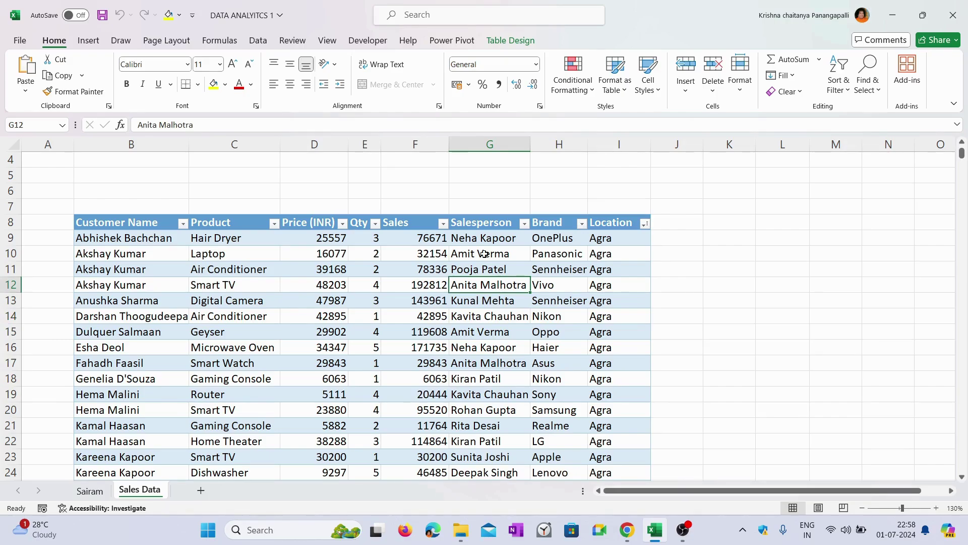
click(347, 328)
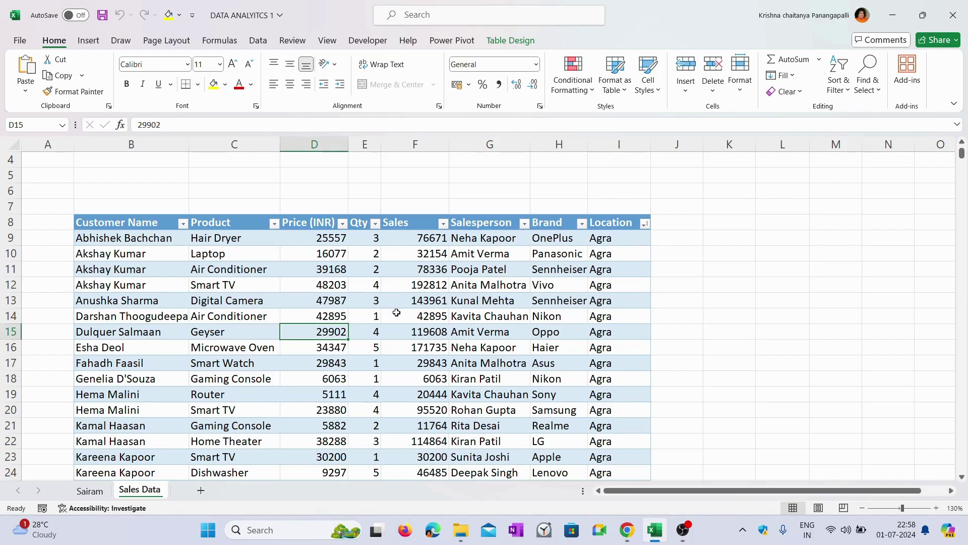
click(409, 300)
click(177, 274)
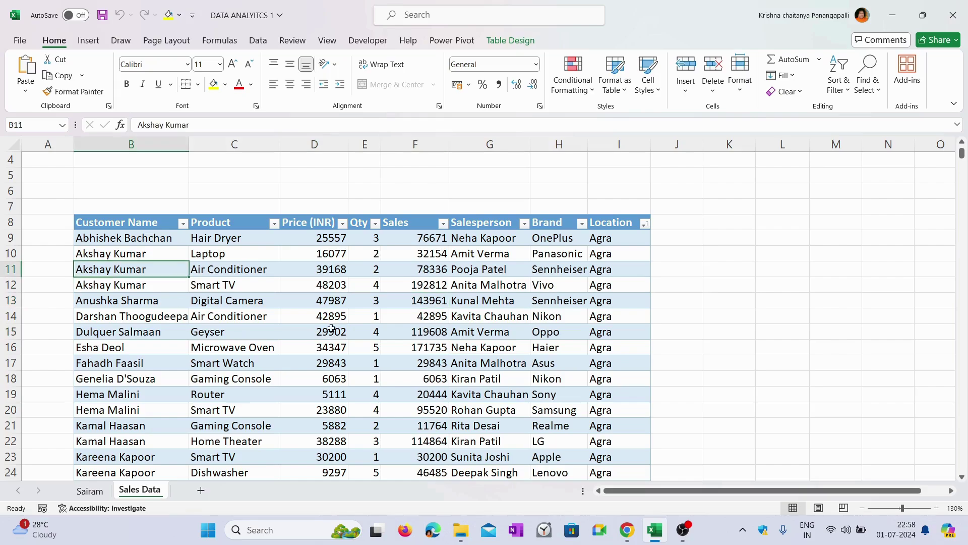
click(479, 317)
Create a PivotTable from the DATA table on the Sales Data sheet, placing it on a new worksheet
click(399, 382)
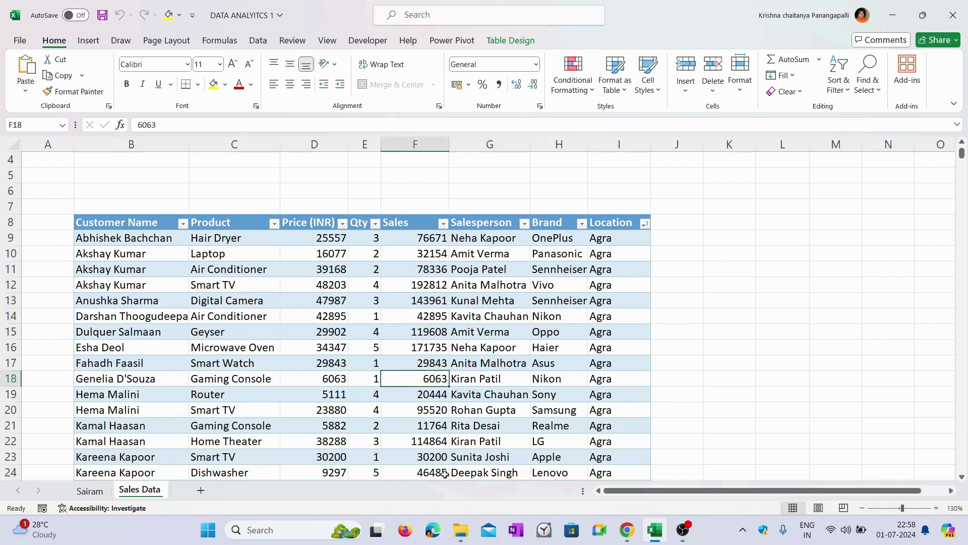
click(89, 40)
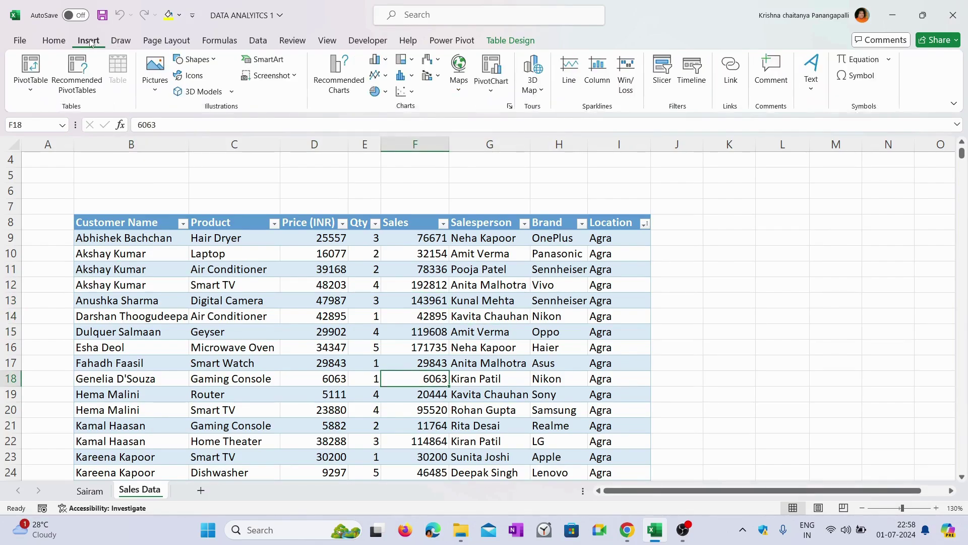
click(31, 68)
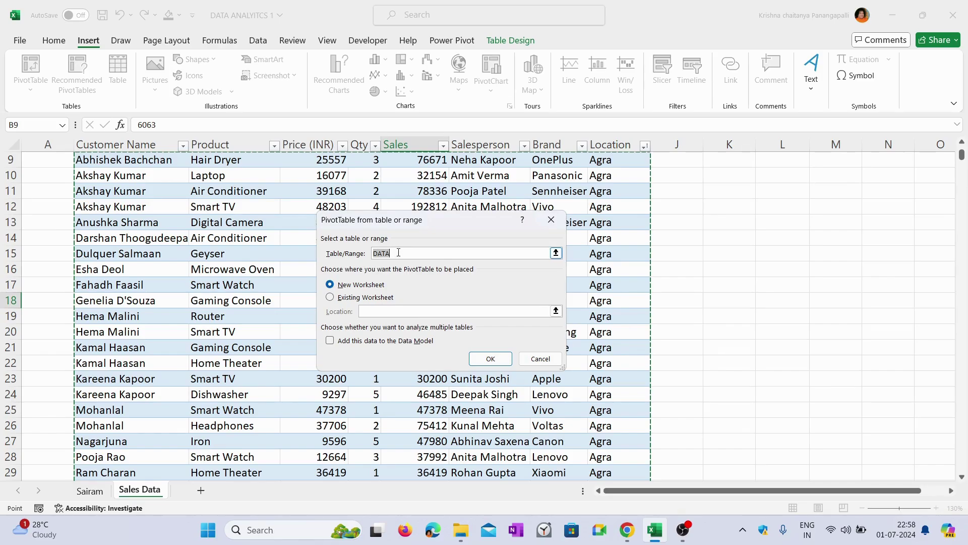
click(352, 286)
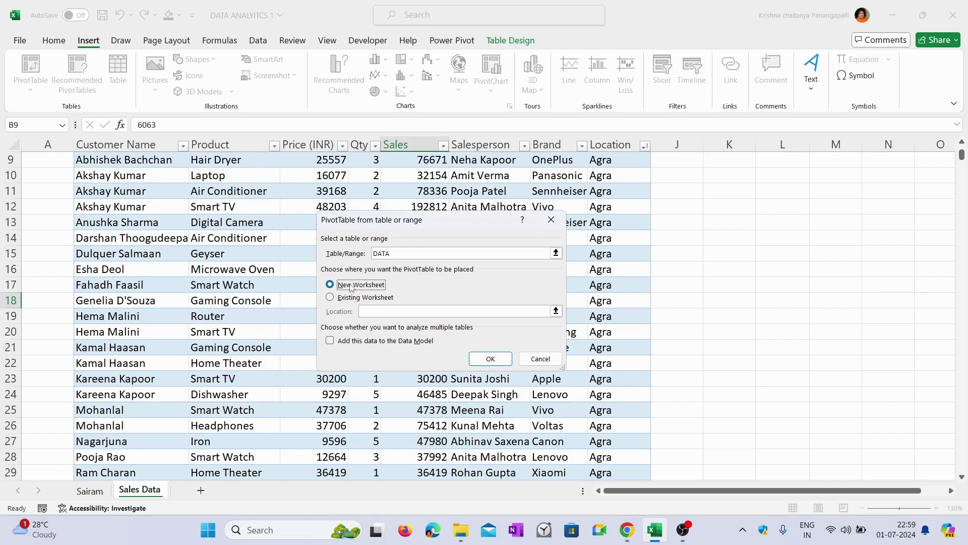
click(508, 361)
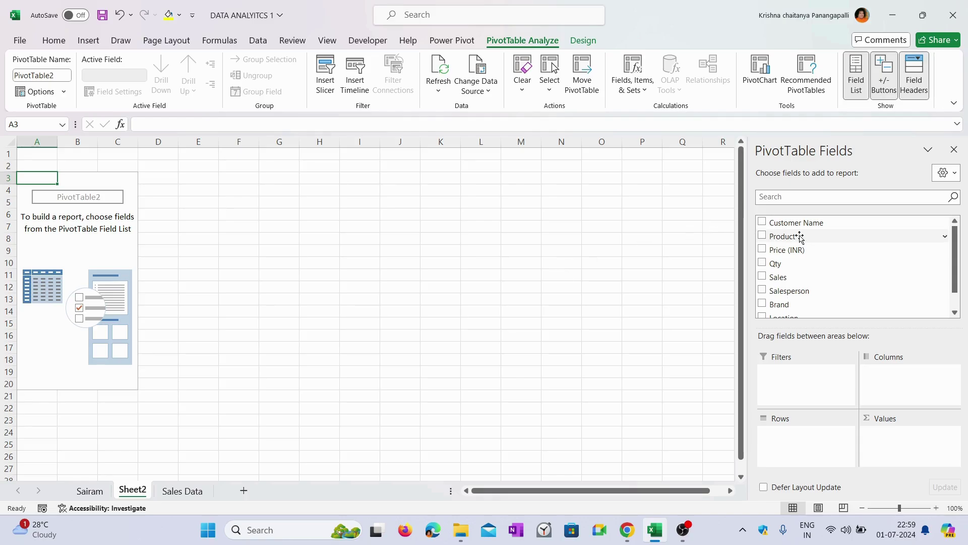
drag(797, 236, 794, 451)
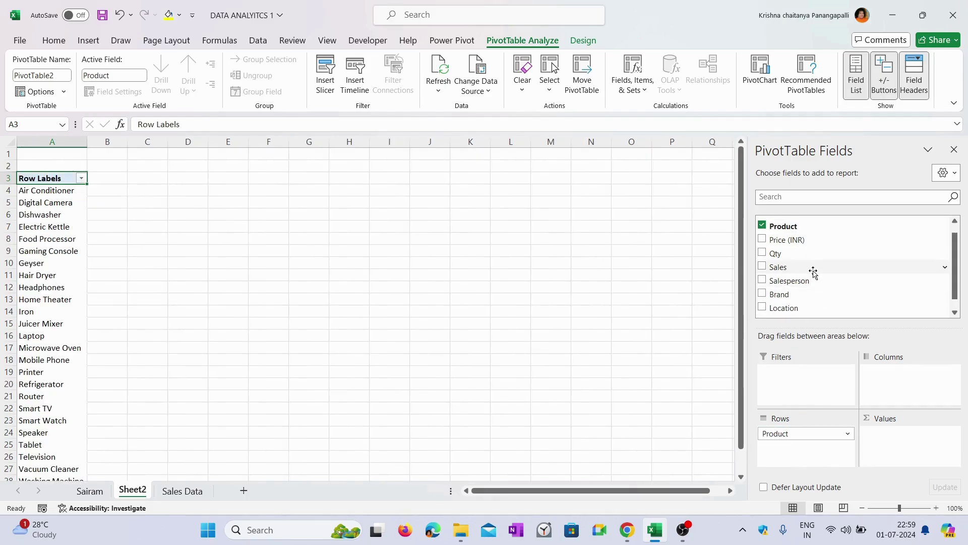
drag(813, 269, 904, 448)
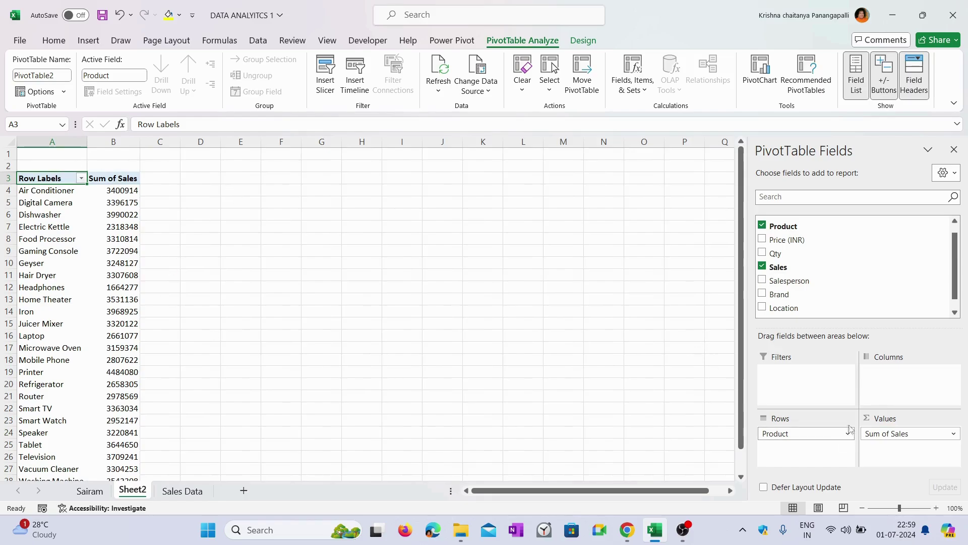
drag(792, 435, 711, 411)
drag(908, 434, 678, 367)
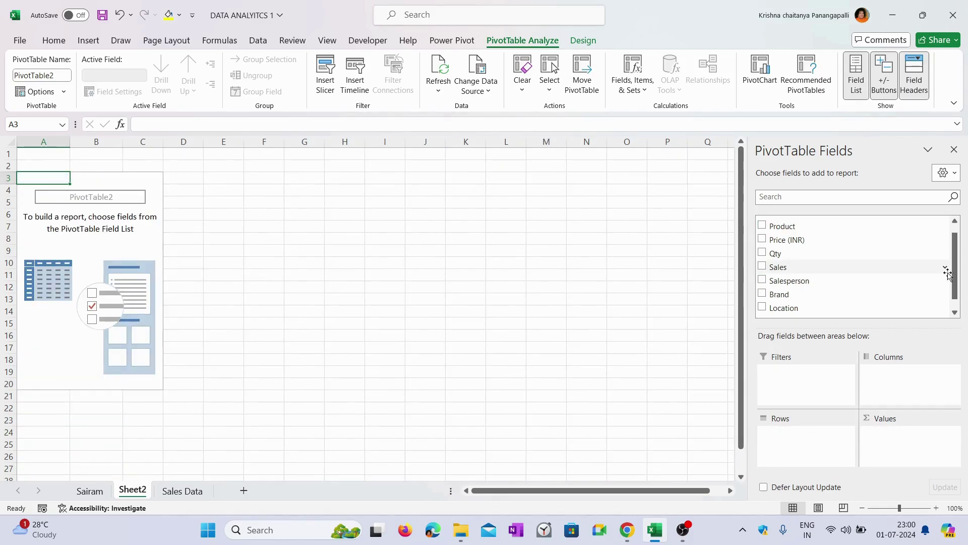
Add Product to the PivotTable's rows and Sales to its values, summarized by sum
drag(957, 267, 960, 283)
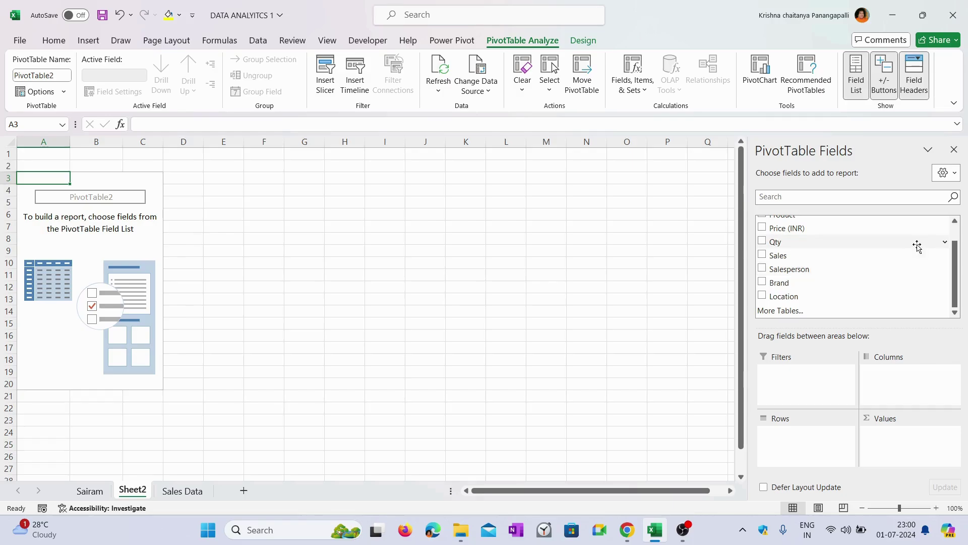
scroll(901, 261, up, 1)
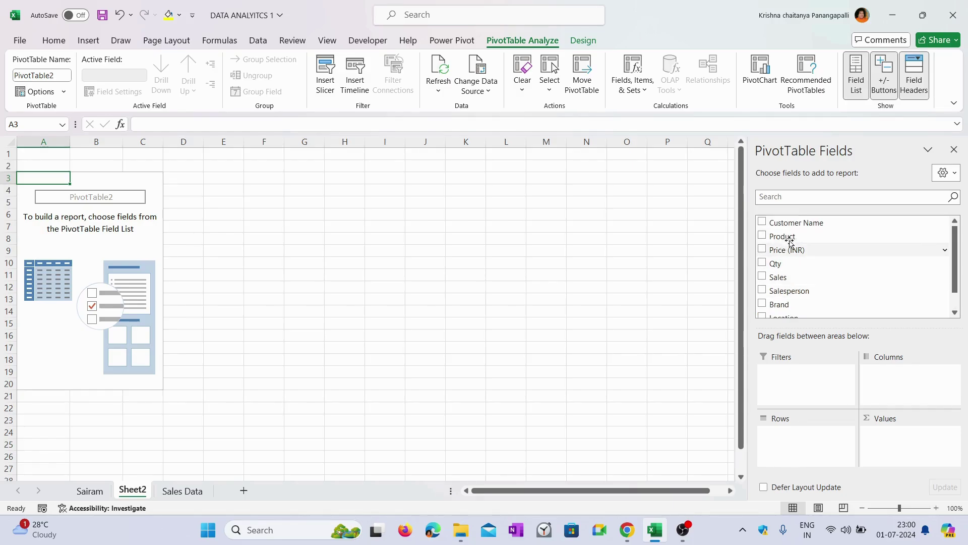
click(762, 236)
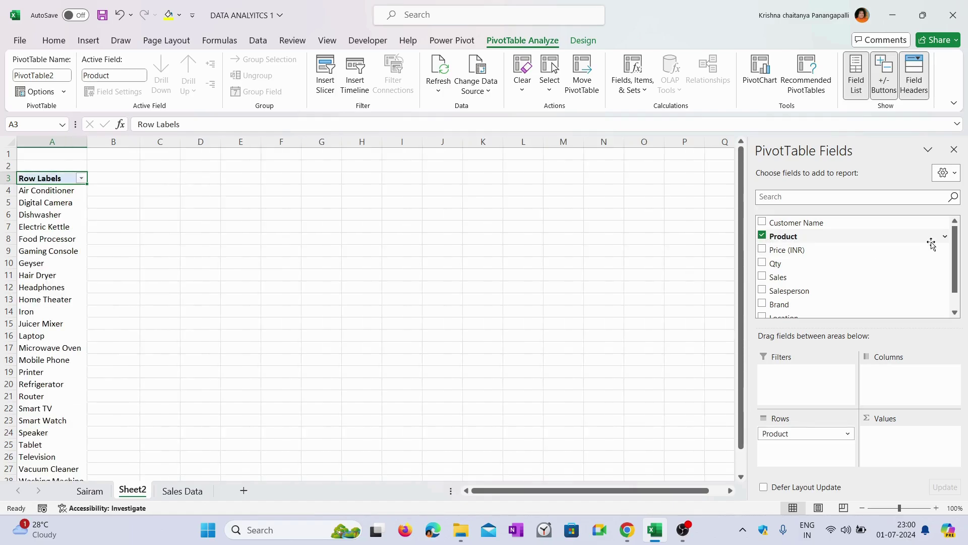
scroll(863, 280, down, 1)
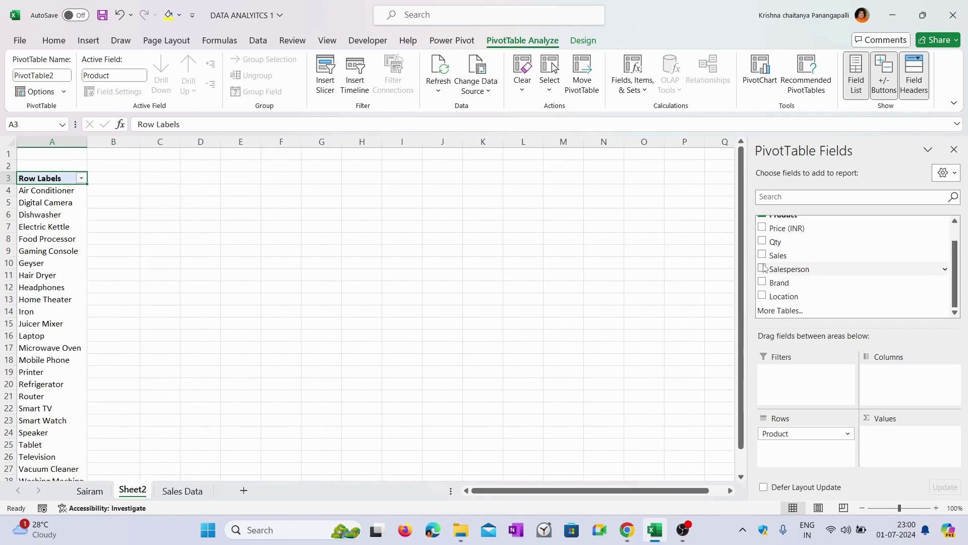
scroll(779, 275, up, 1)
scroll(785, 278, down, 1)
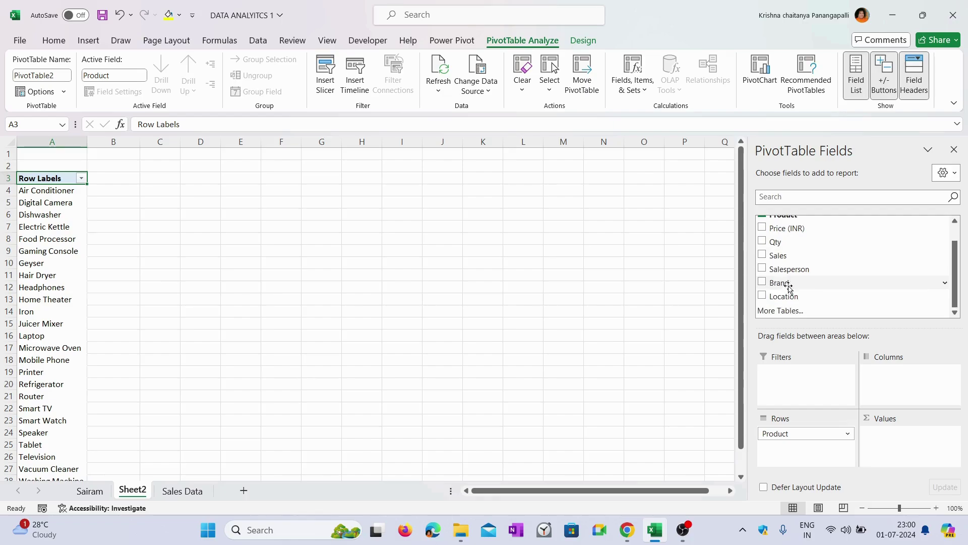
click(763, 255)
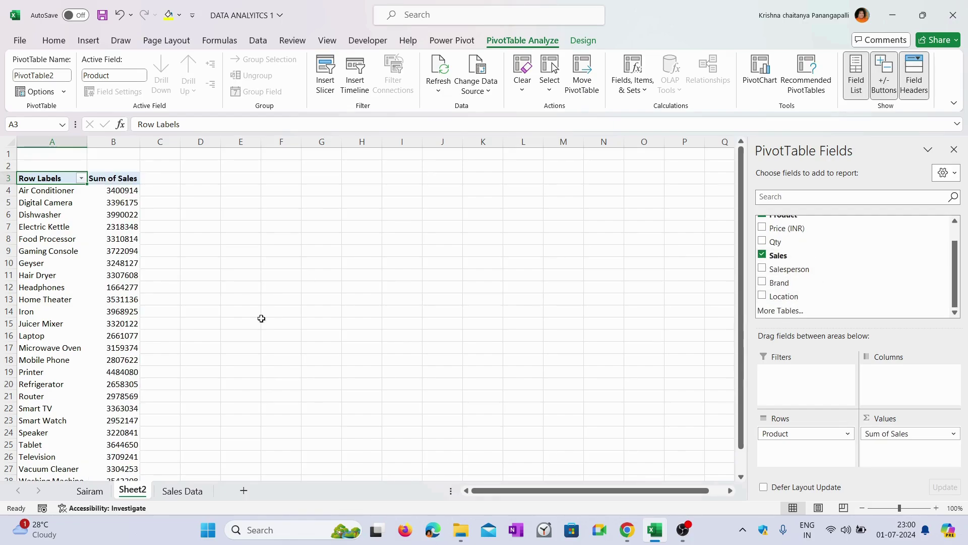
Examine the product list, the sales sum for each product and the grand total in the PivotTable
scroll(808, 295, up, 1)
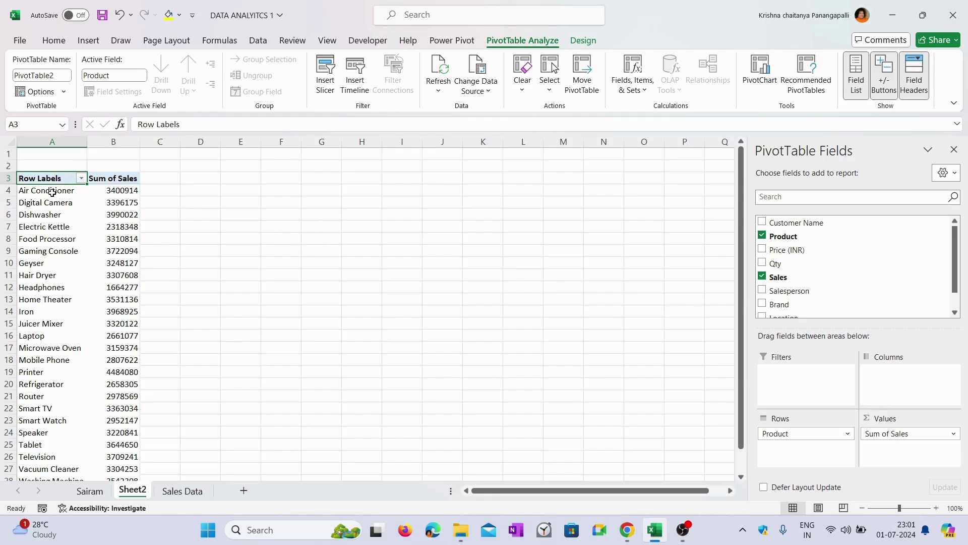
drag(55, 190, 40, 447)
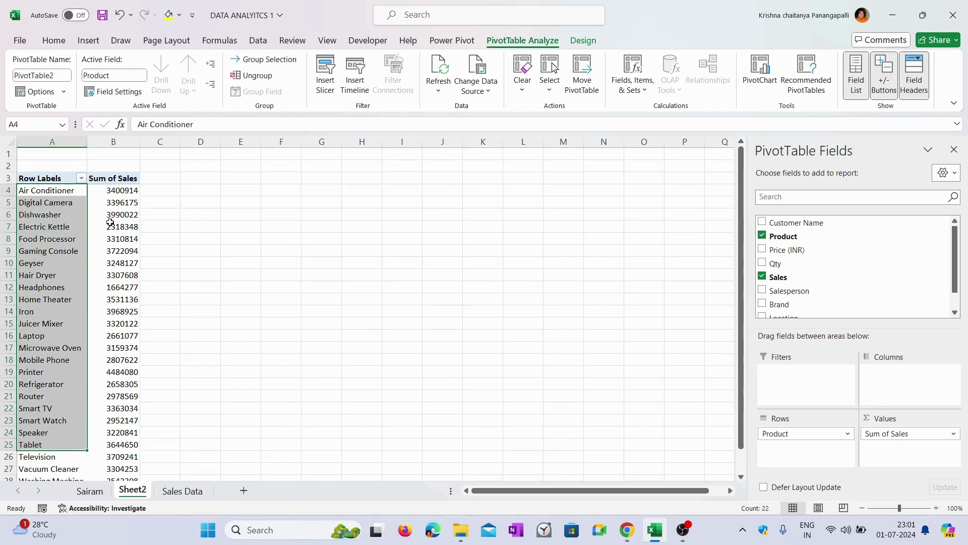
drag(123, 190, 124, 446)
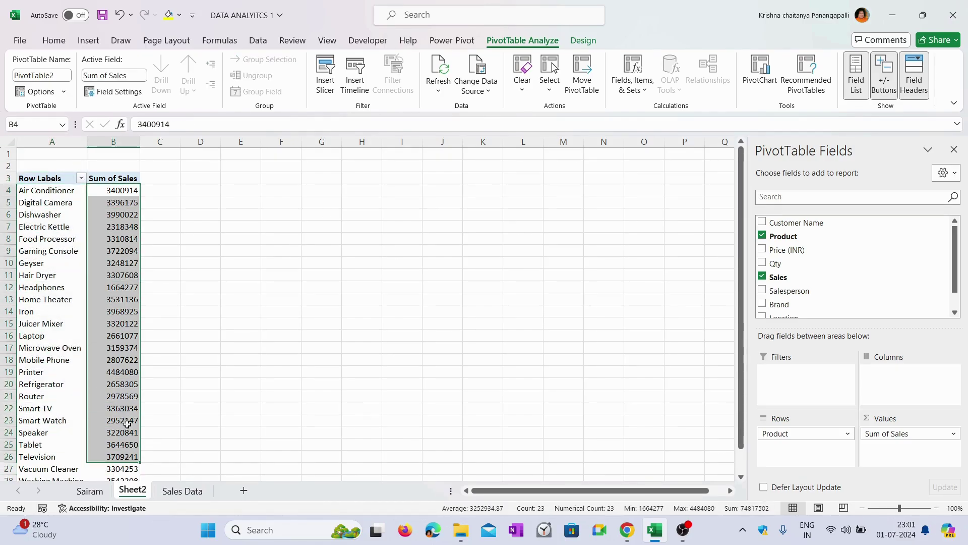
click(53, 195)
scroll(52, 197, down, 2)
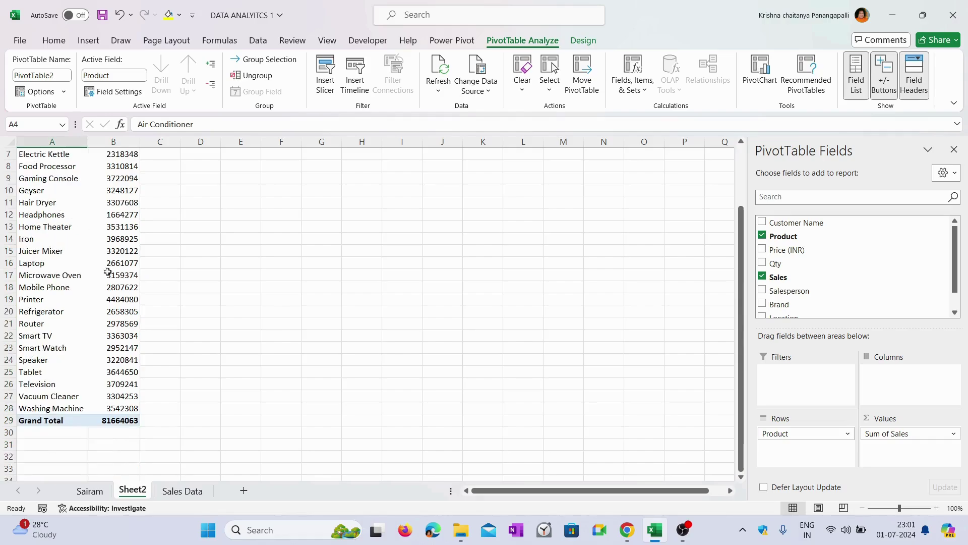
click(124, 424)
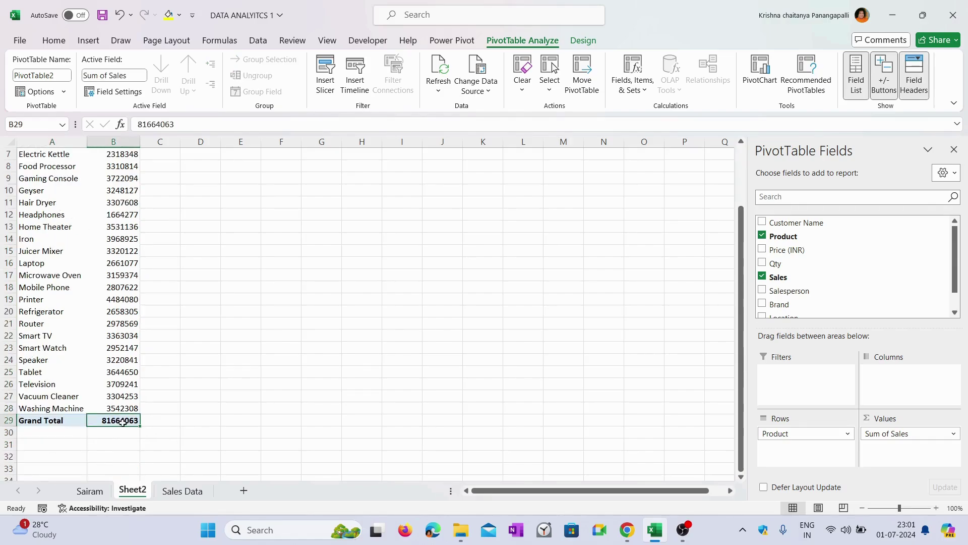
scroll(130, 357, up, 2)
click(132, 191)
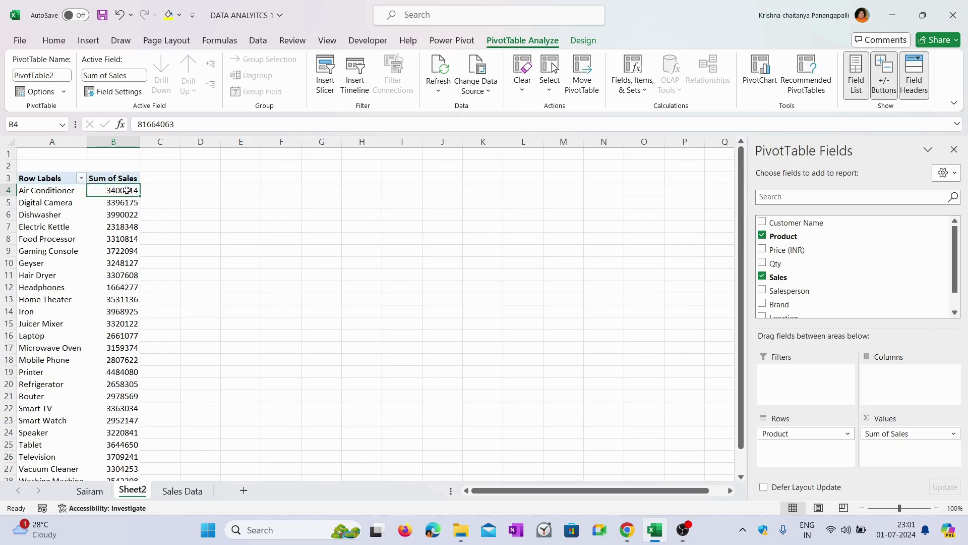
click(48, 192)
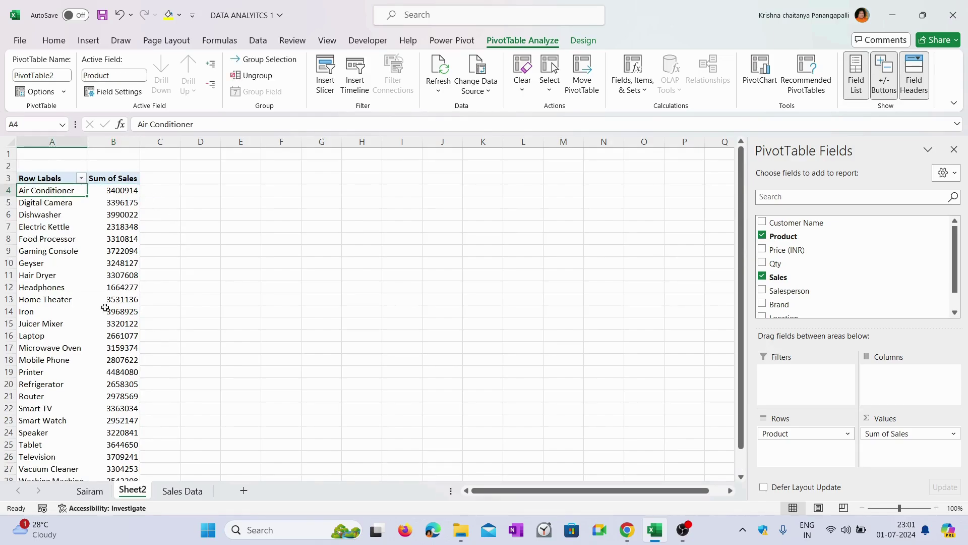
click(129, 208)
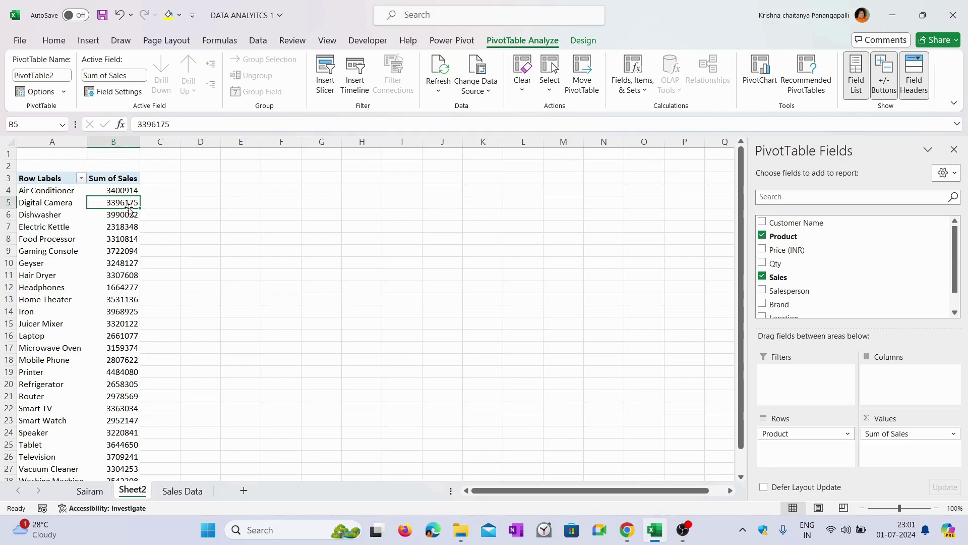
click(55, 207)
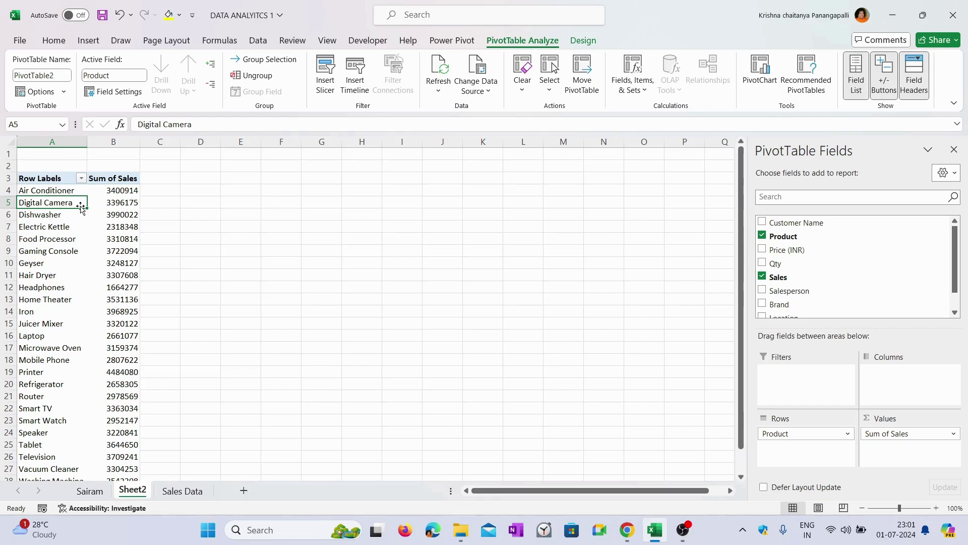
Rename the PivotTable's Row Labels header to Product
double_click(52, 180)
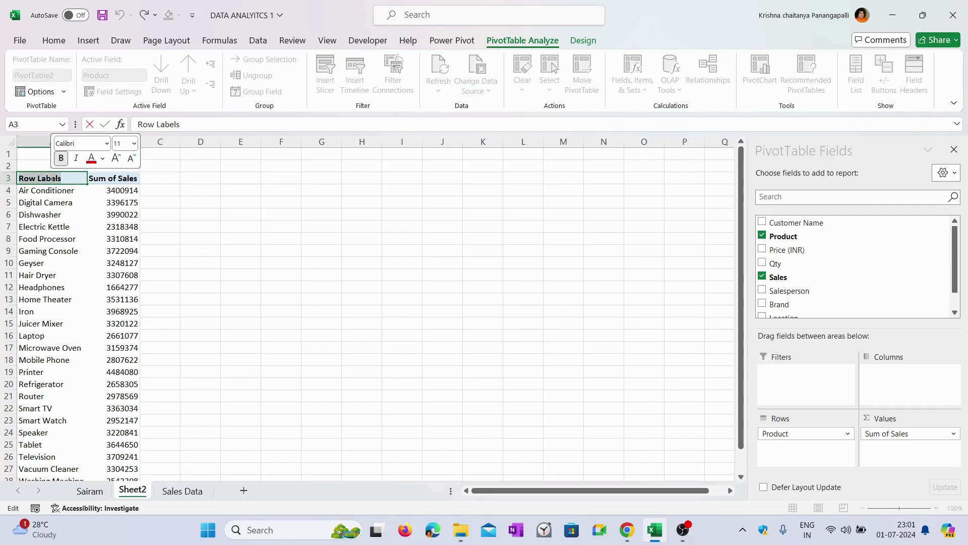
key(BackSpace)
key(BackSpace)
key(BackSpace)
key(BackSpace)
key(BackSpace)
key(BackSpace)
key(BackSpace)
key(BackSpace)
key(BackSpace)
key(BackSpace)
text(Printer)
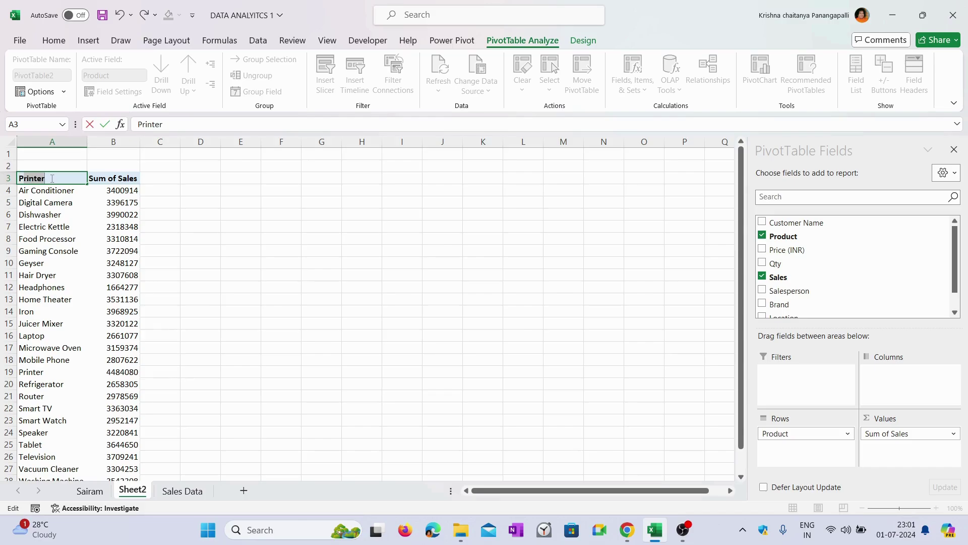
text(roduct)
double_click(127, 181)
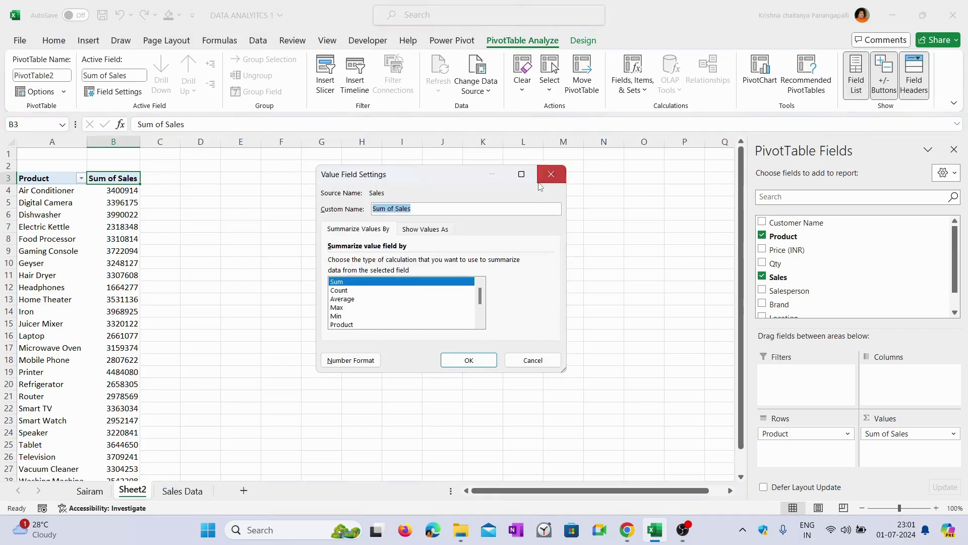
click(538, 181)
double_click(106, 182)
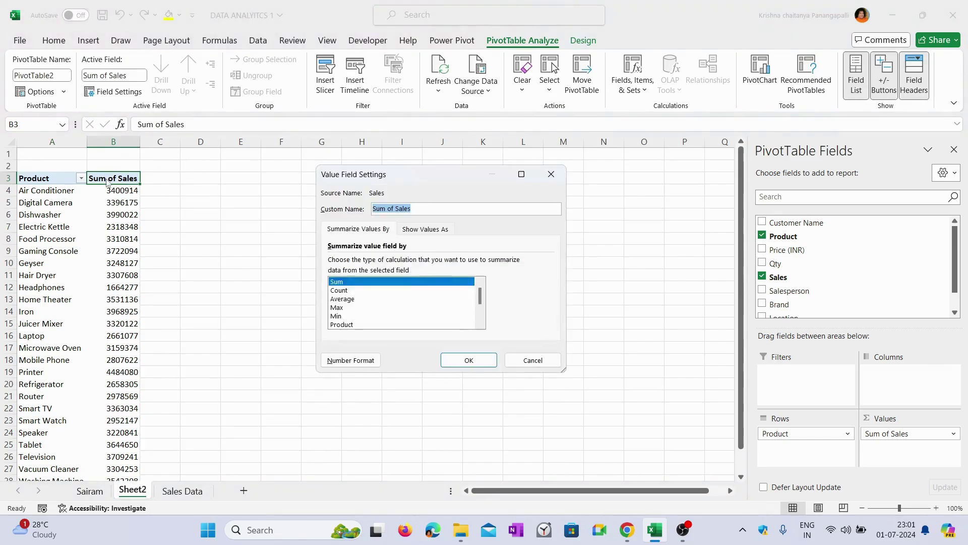
click(551, 174)
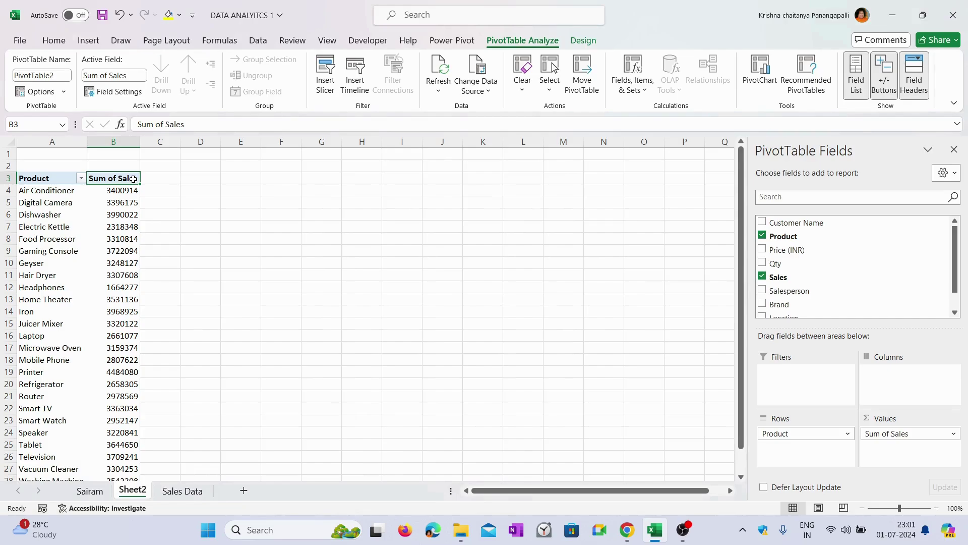
Rename the PivotTable's Sum of Sales header to "Sales." with a trailing period
text(Sales)
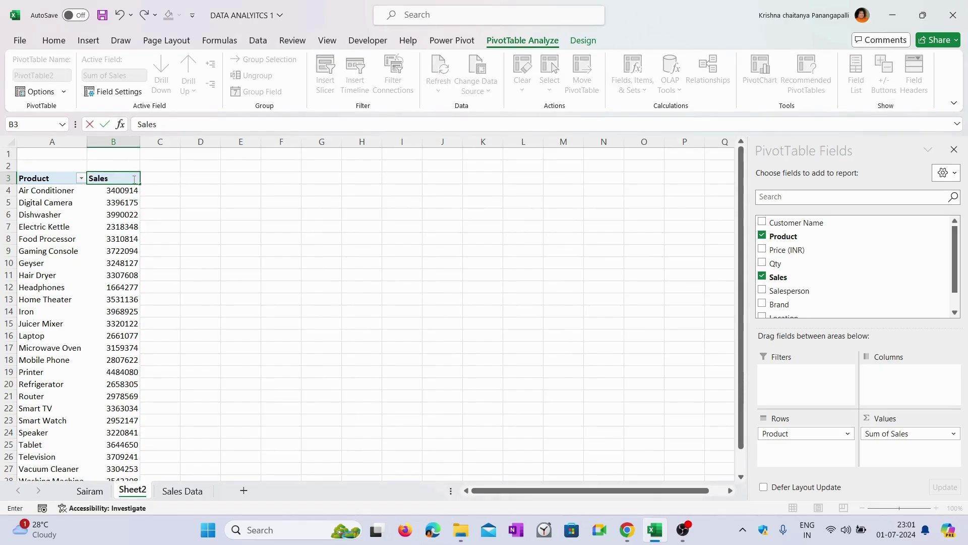
key(Return)
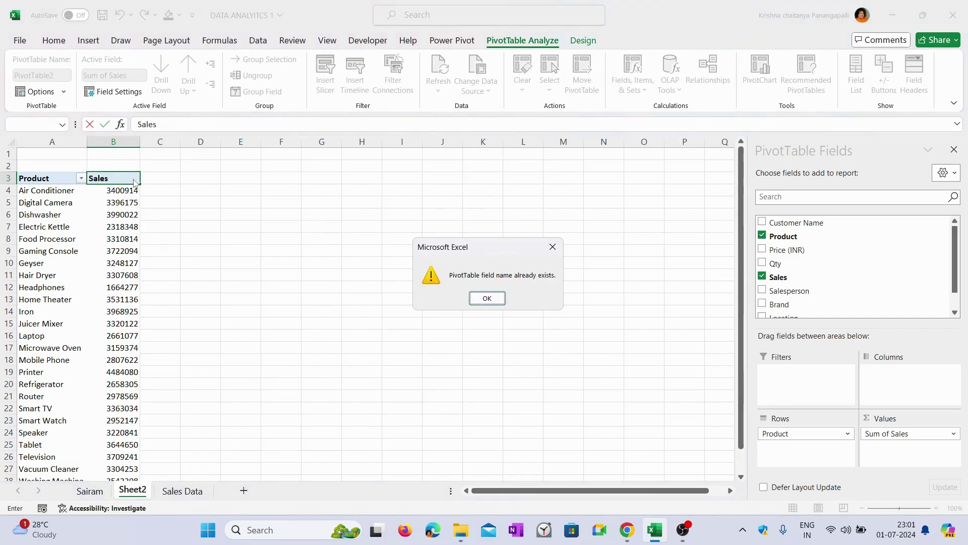
click(495, 299)
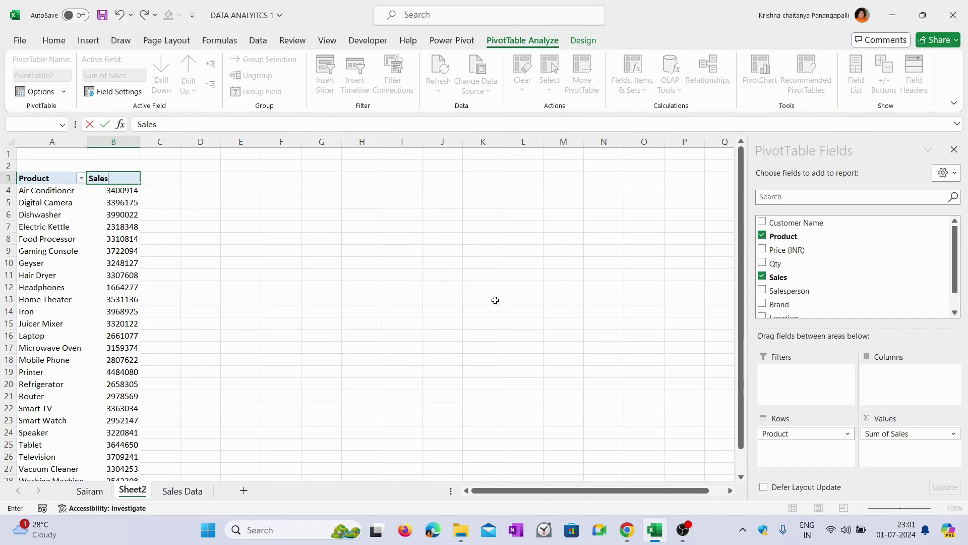
click(229, 190)
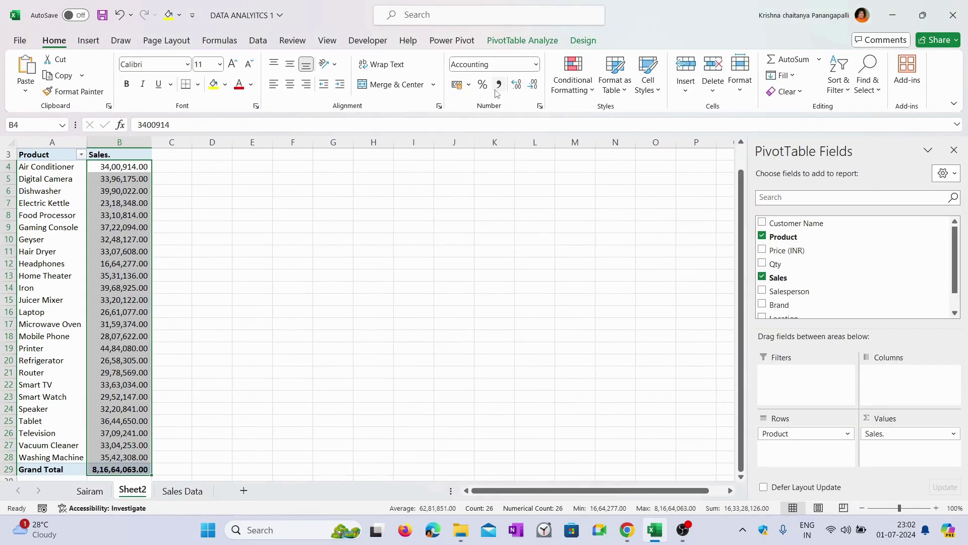
Format the PivotTable's Sales. column, including the grand total, as Currency
click(537, 65)
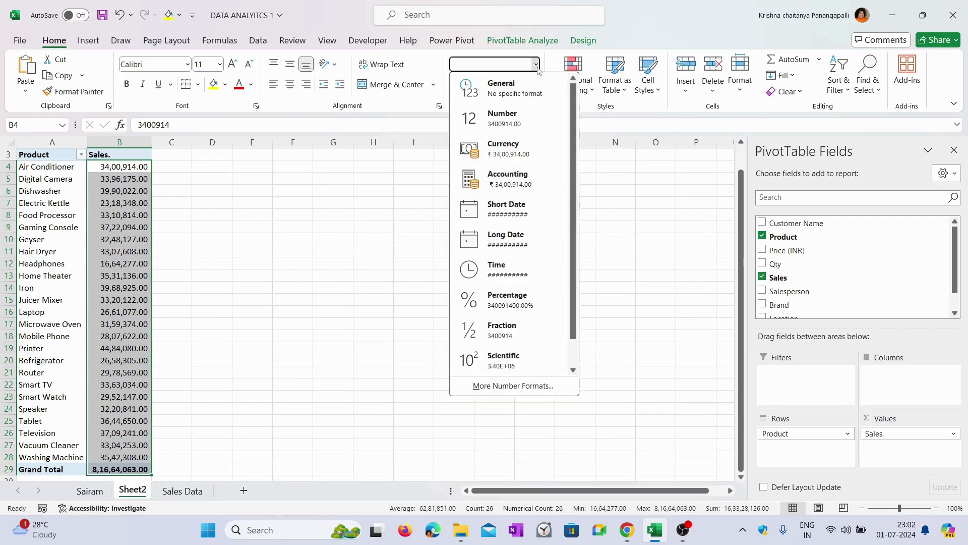
click(512, 151)
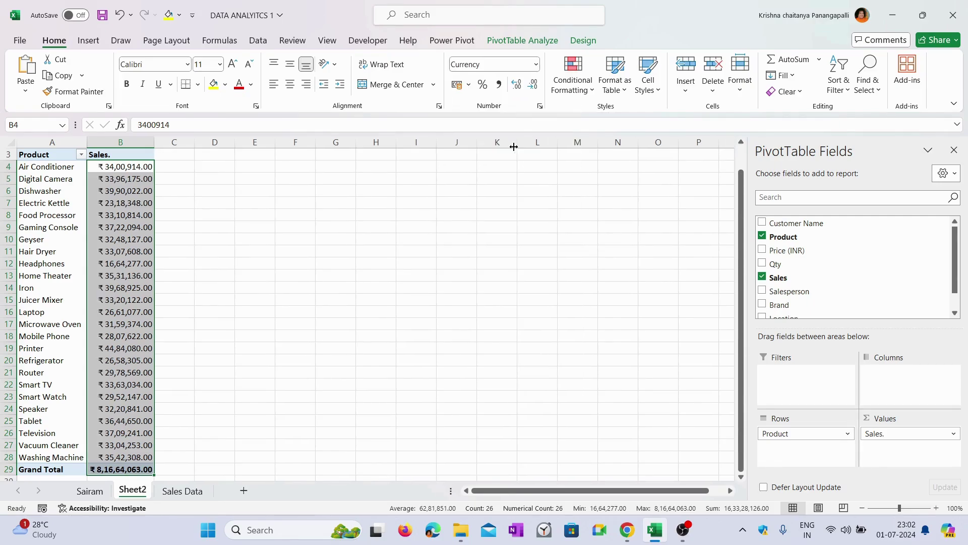
click(134, 168)
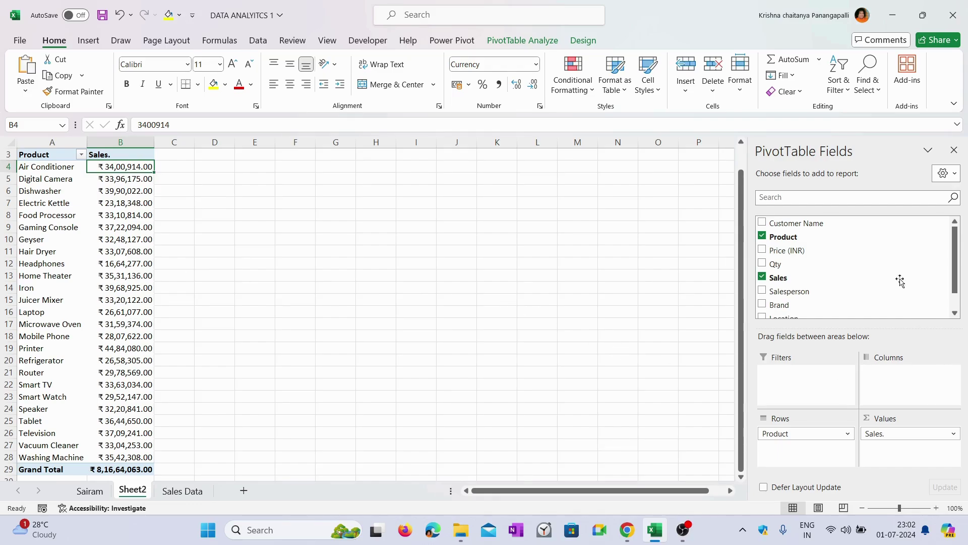
Add Sales to the PivotTable's values a second time and summarize that field by Count
scroll(961, 282, down, 1)
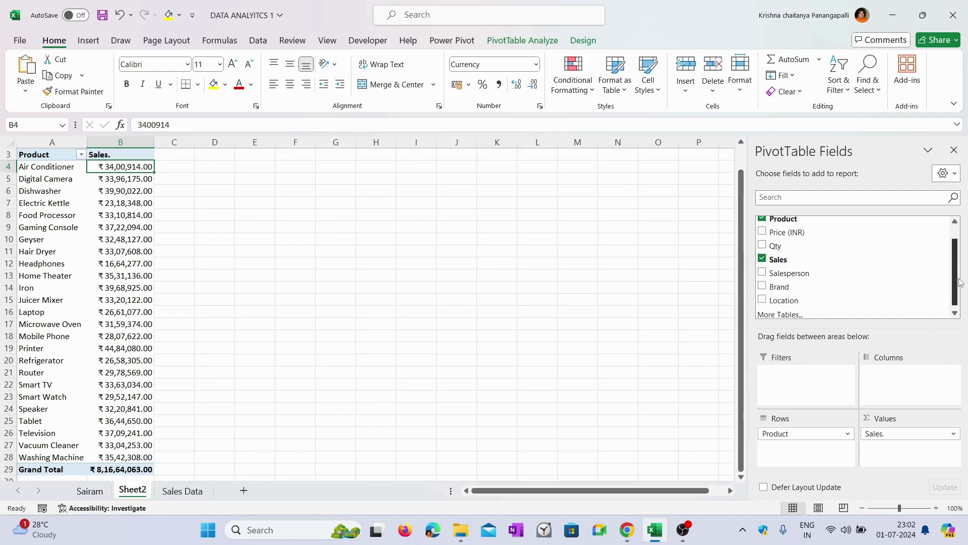
drag(793, 256, 907, 463)
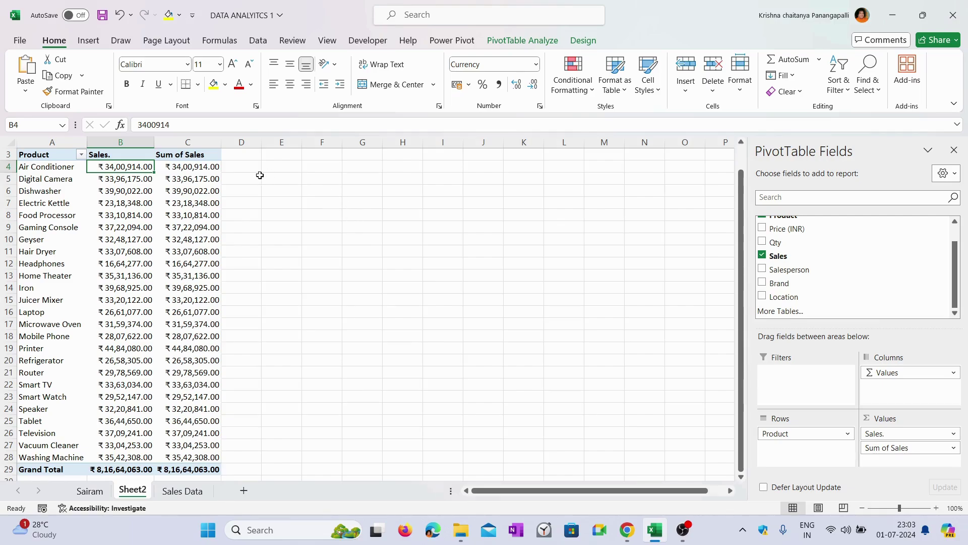
mouse_move(196, 167)
mouse_down()
mouse_move(194, 230)
mouse_move(193, 177)
mouse_up()
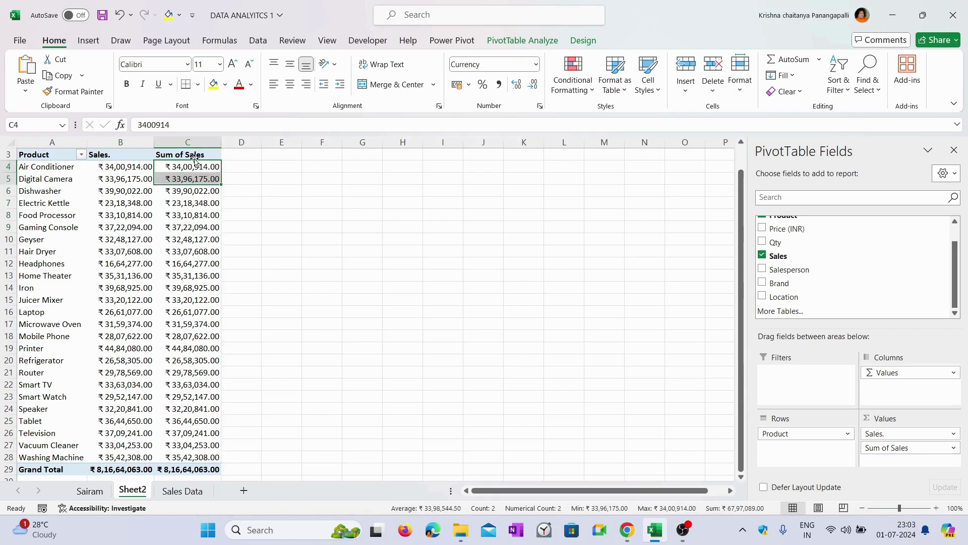
click(194, 156)
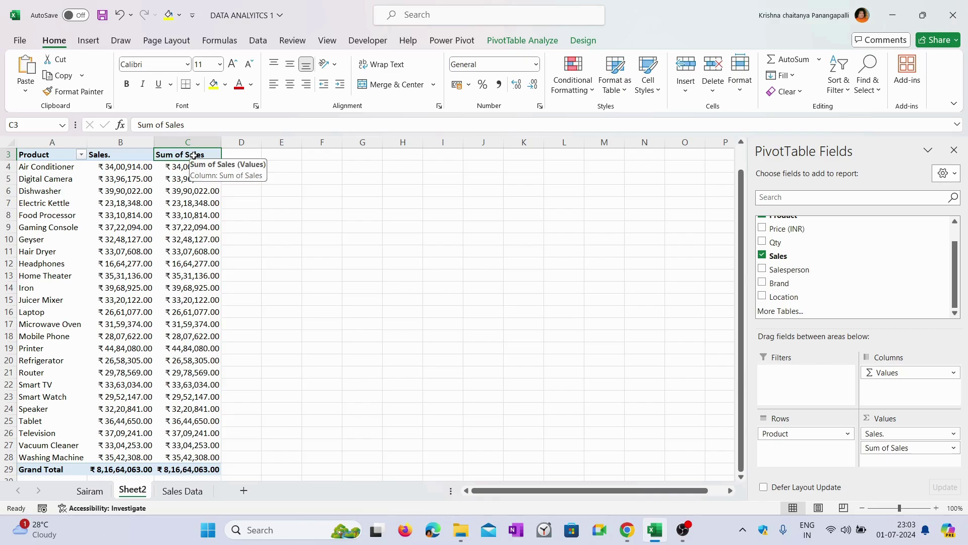
double_click(194, 156)
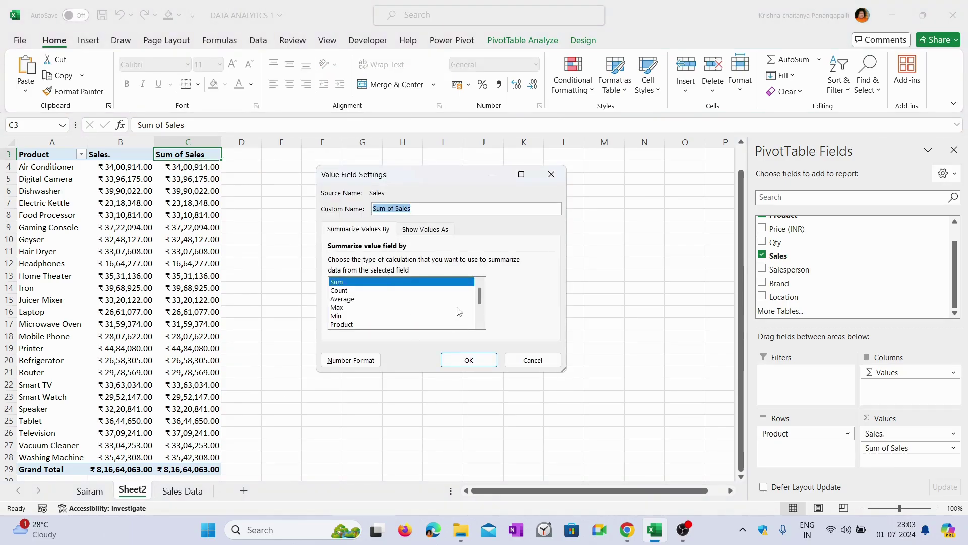
click(355, 290)
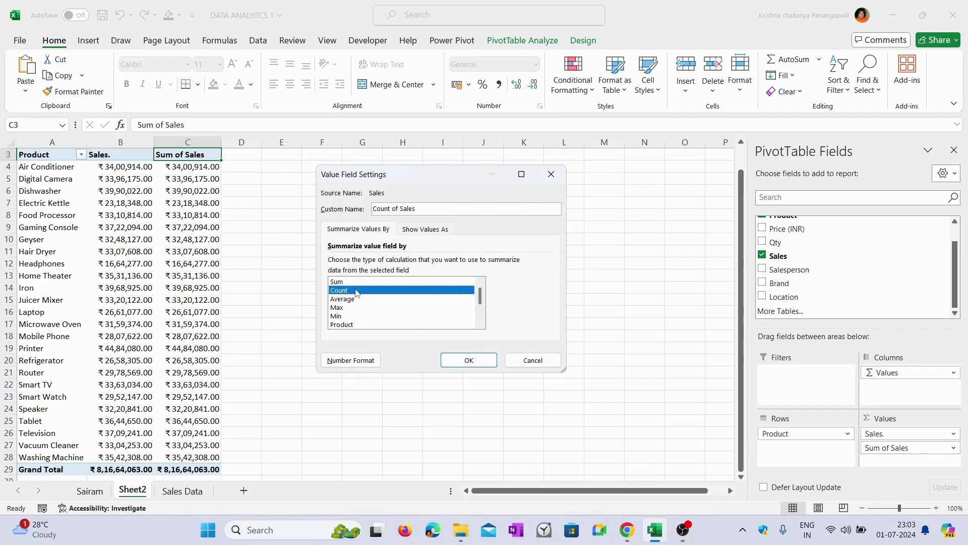
click(469, 360)
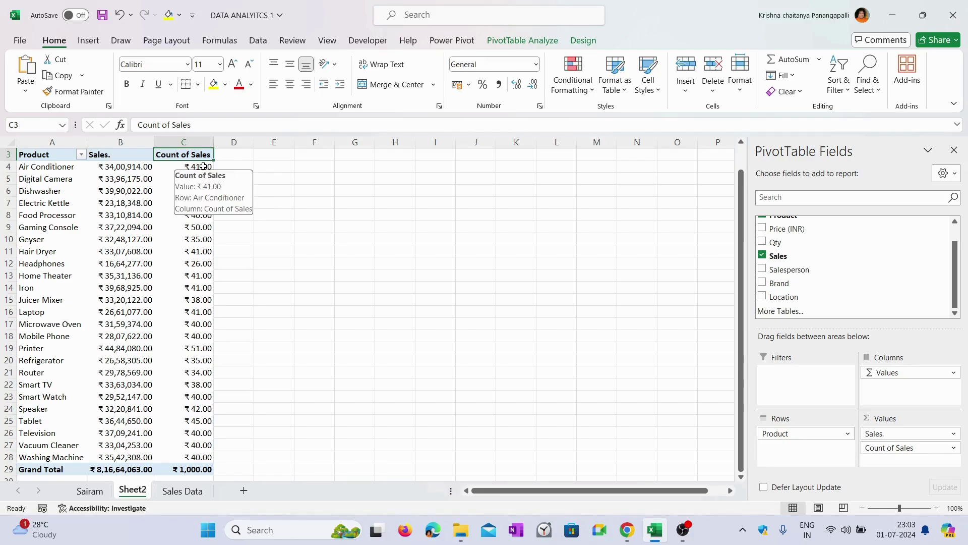
Format the Count of Sales column as General and check Air Conditioner's count, consulting the Sales Data sheet
drag(183, 166, 191, 472)
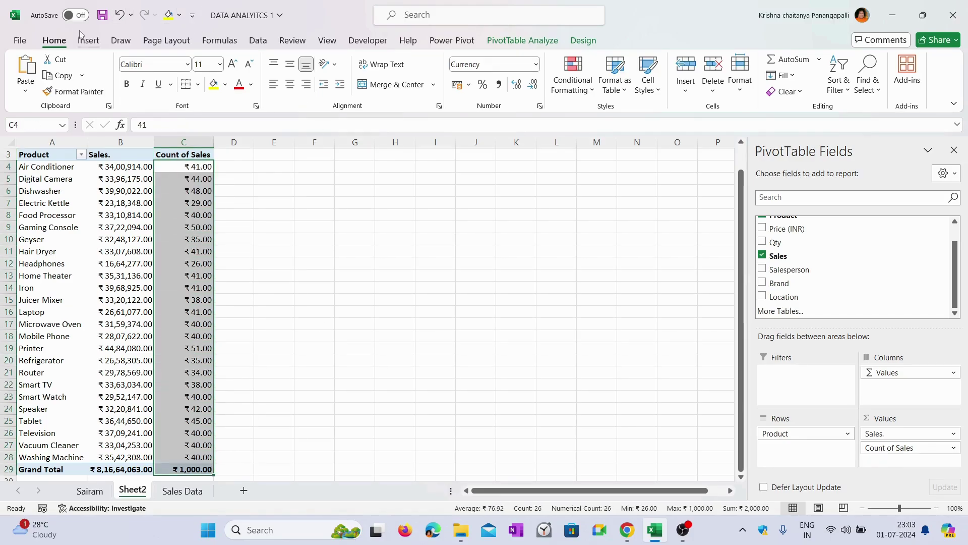
click(535, 64)
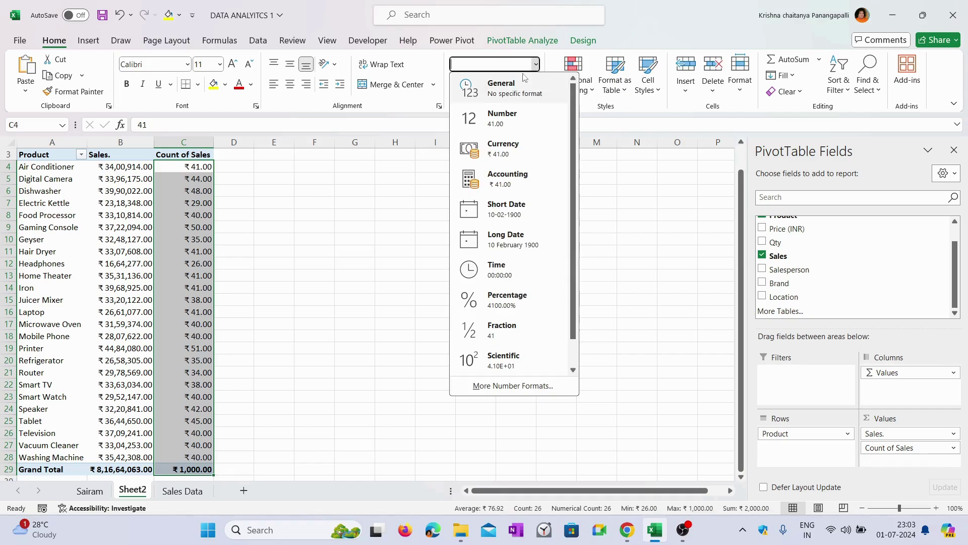
click(497, 81)
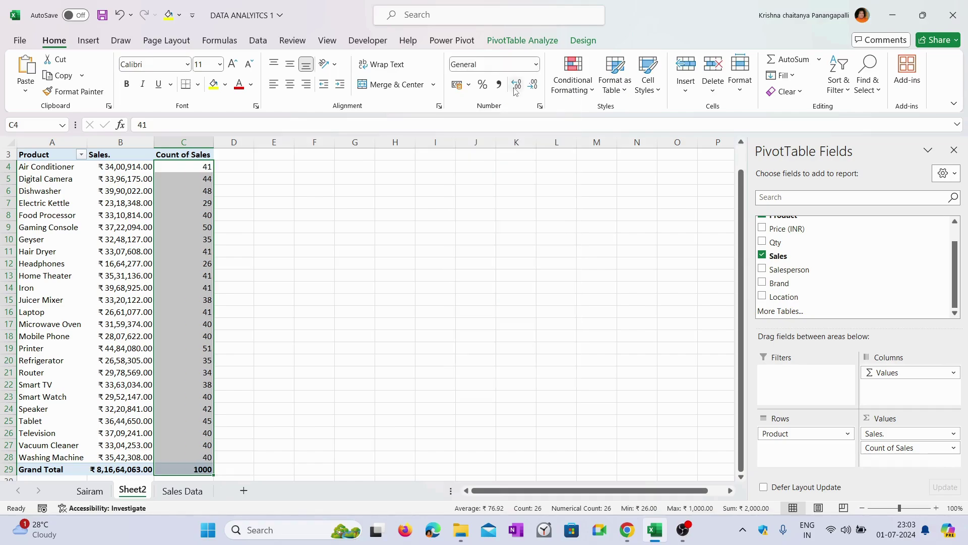
click(203, 171)
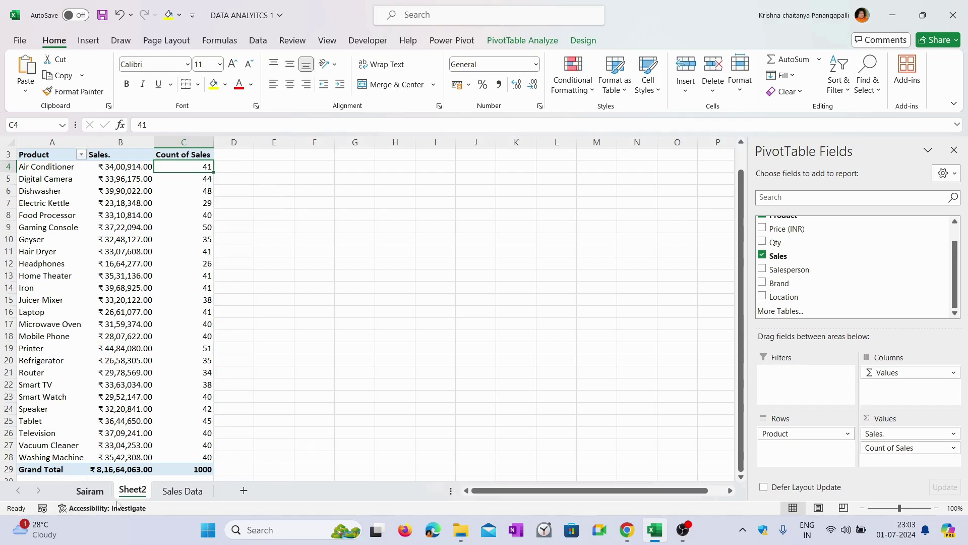
click(182, 490)
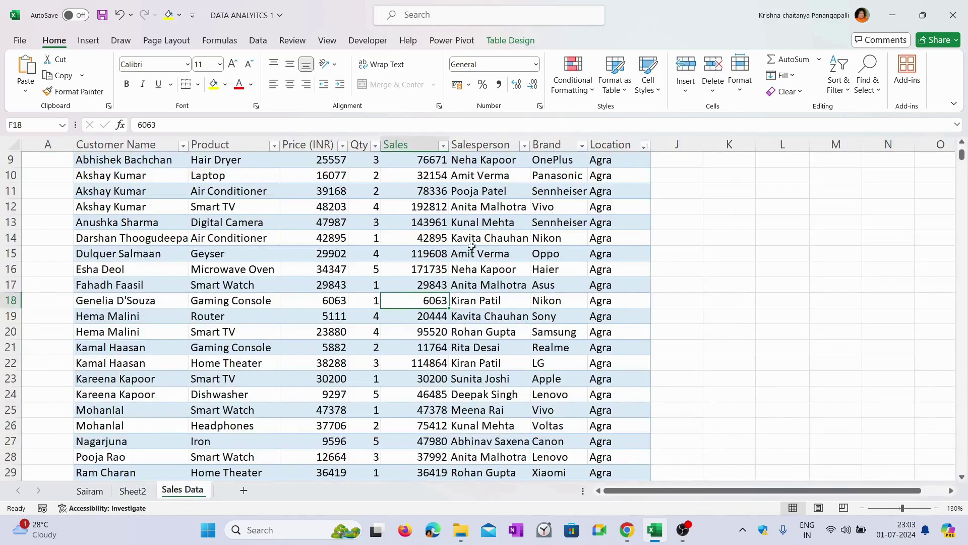
click(133, 491)
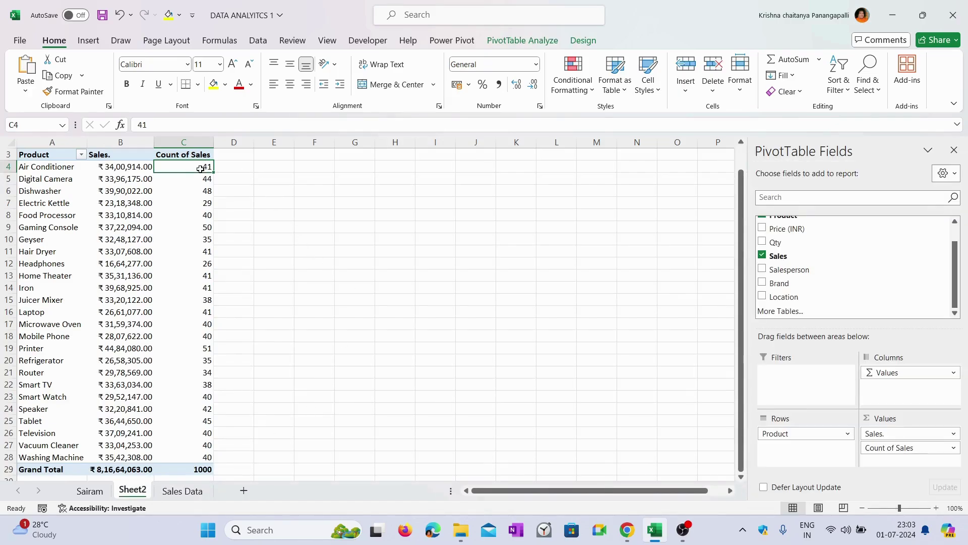
click(45, 167)
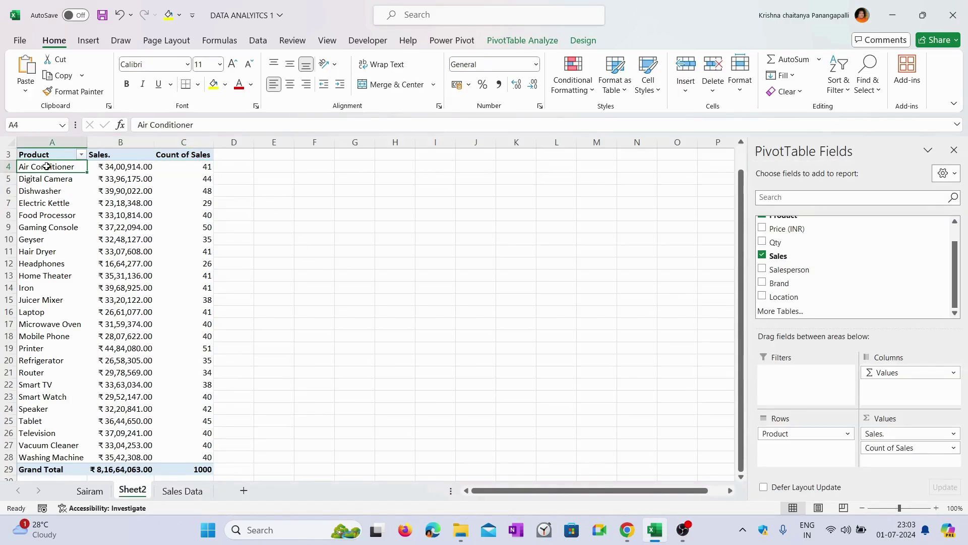
click(198, 168)
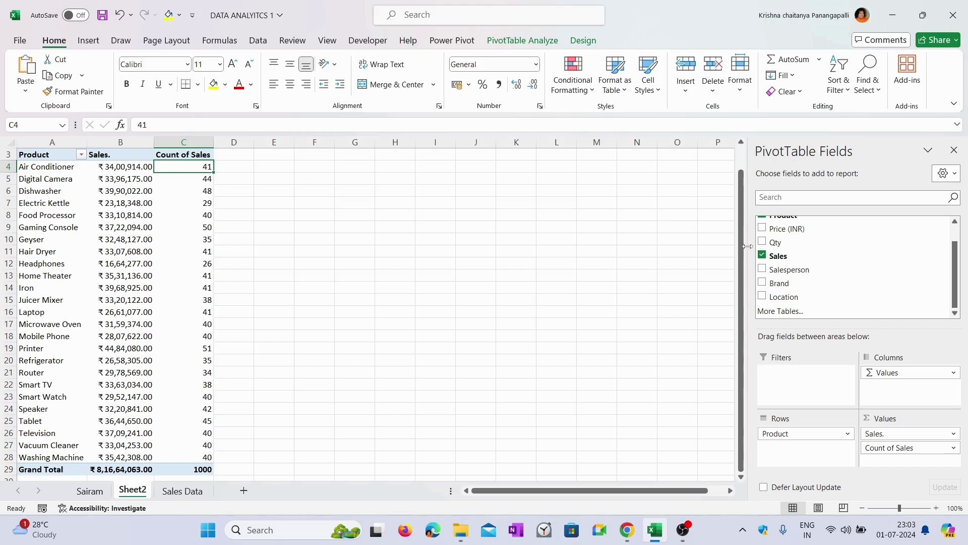
Add Sales to the values a third time, summarized by Average, and check the averages of the first three products
drag(800, 257, 895, 463)
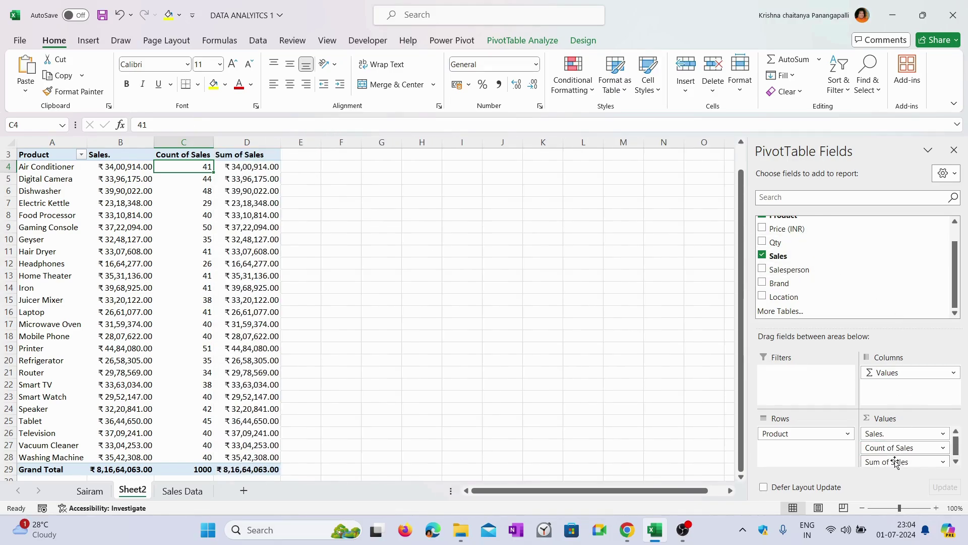
double_click(252, 157)
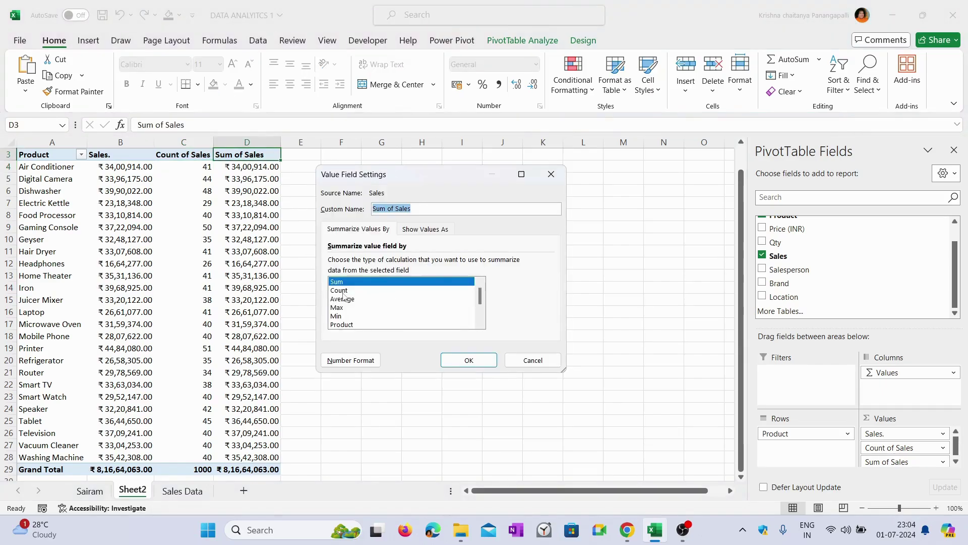
click(343, 292)
click(351, 306)
click(350, 300)
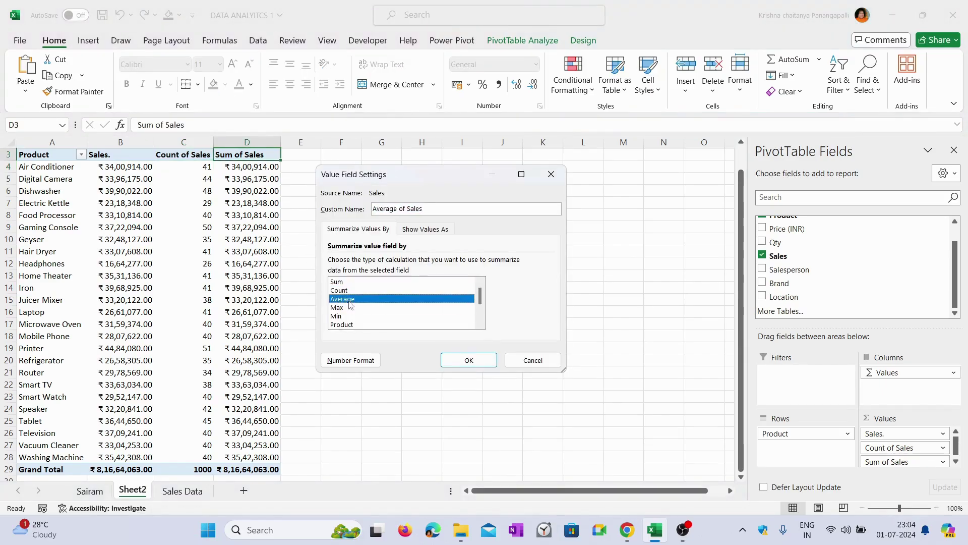
click(472, 360)
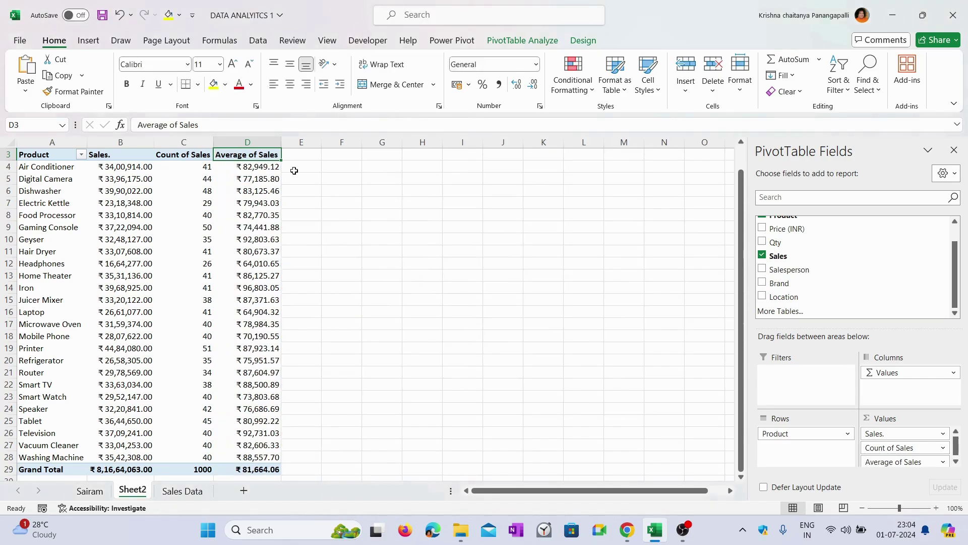
click(259, 168)
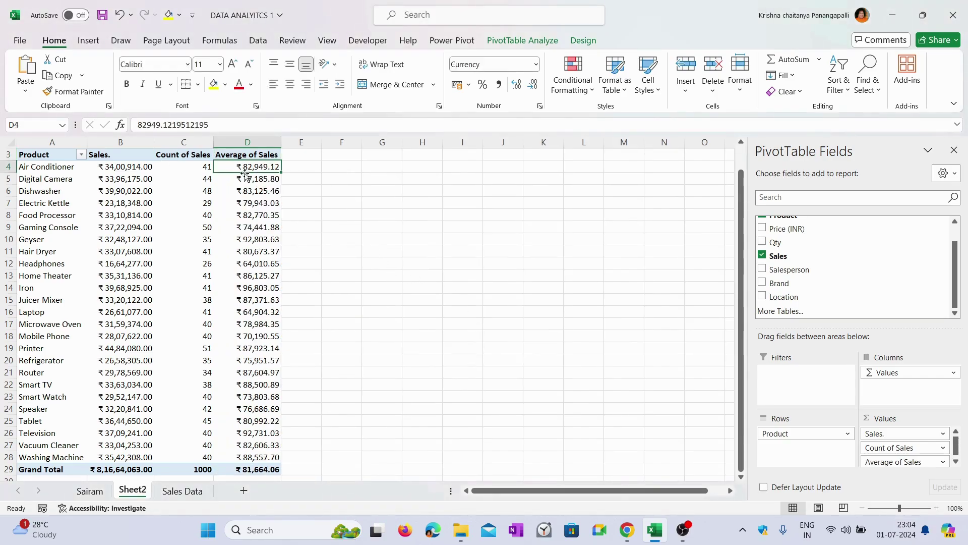
click(246, 177)
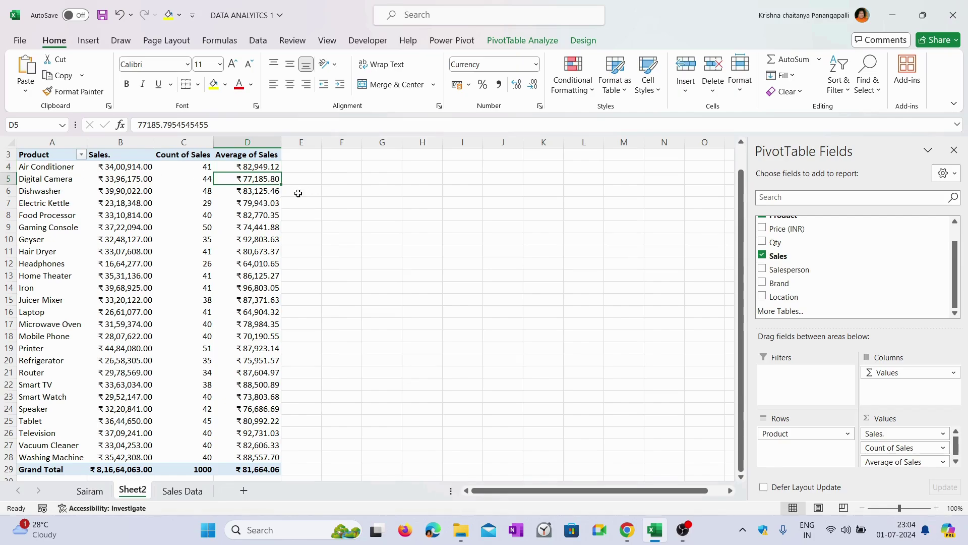
click(261, 194)
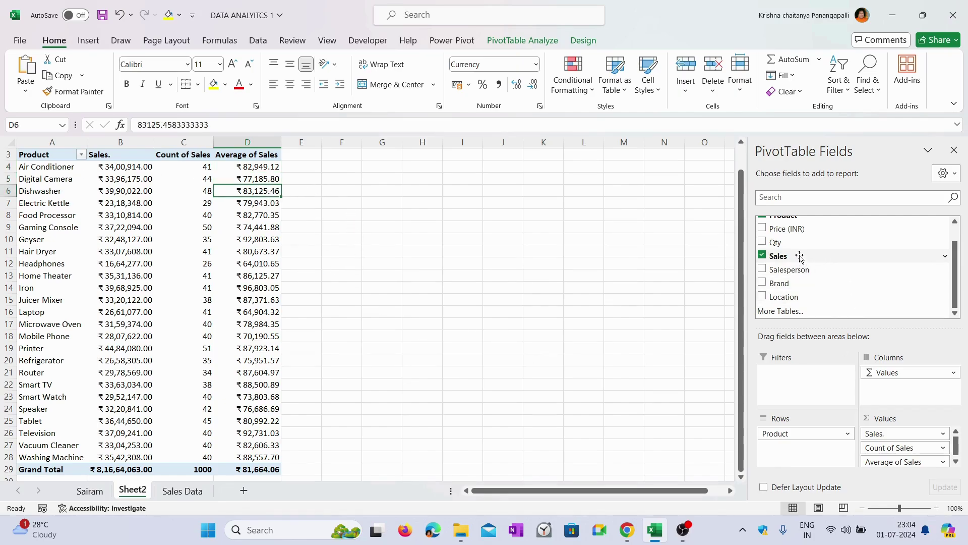
Add Sales to the values a fourth time, summarized by Max, and check the maximums for Air Conditioner and Digital Camera
drag(799, 257, 915, 463)
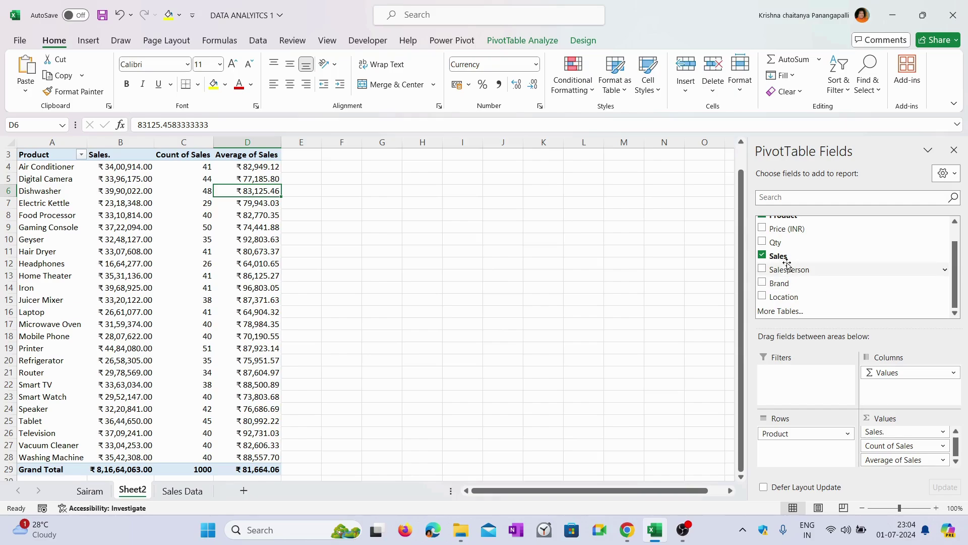
drag(779, 257, 888, 468)
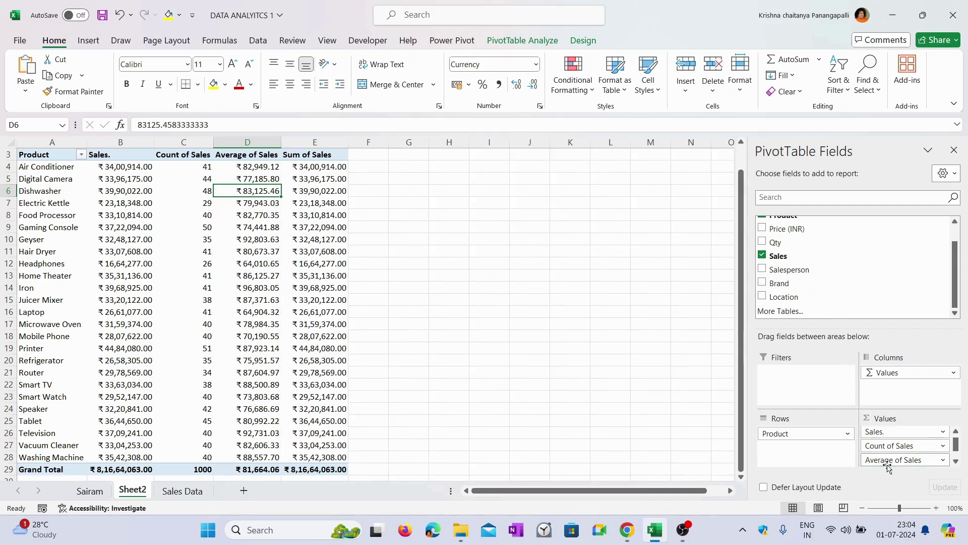
double_click(313, 155)
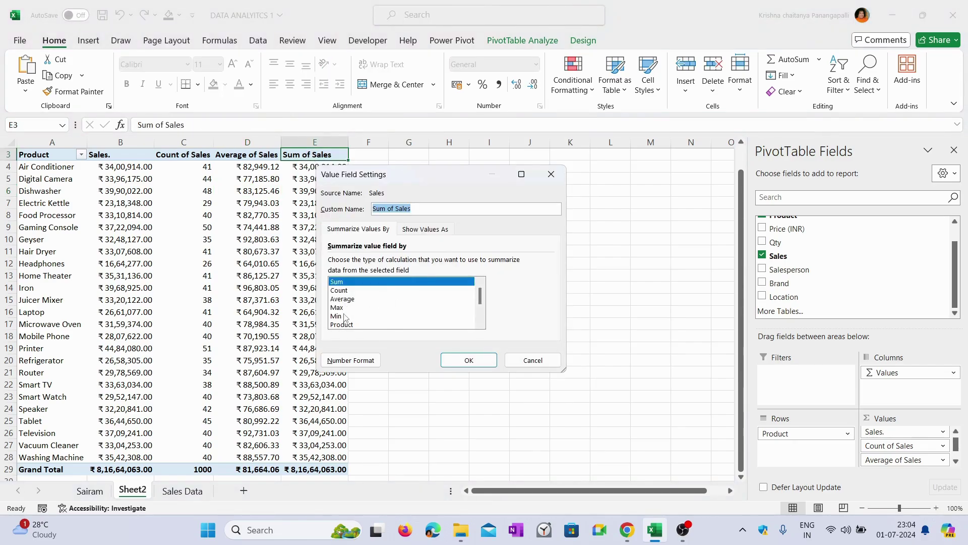
click(345, 316)
click(364, 309)
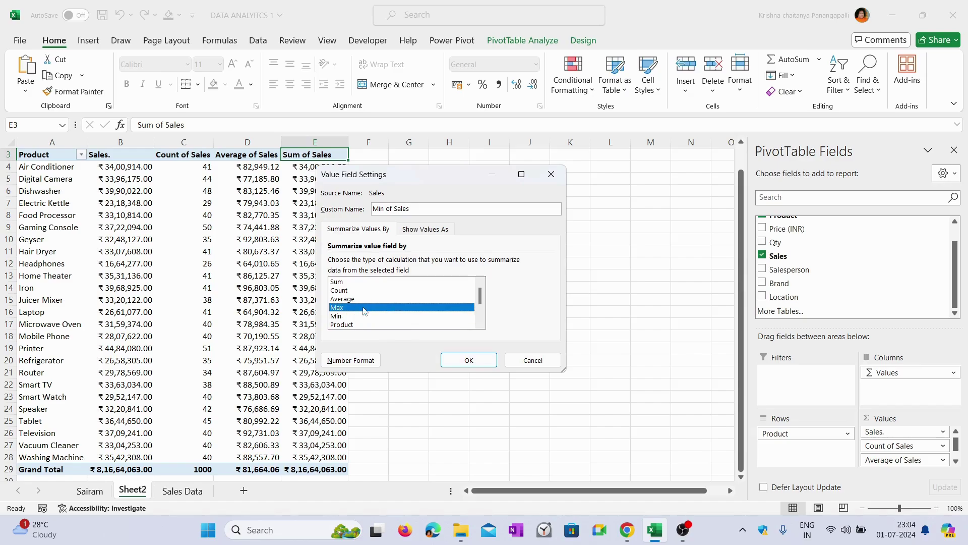
click(469, 360)
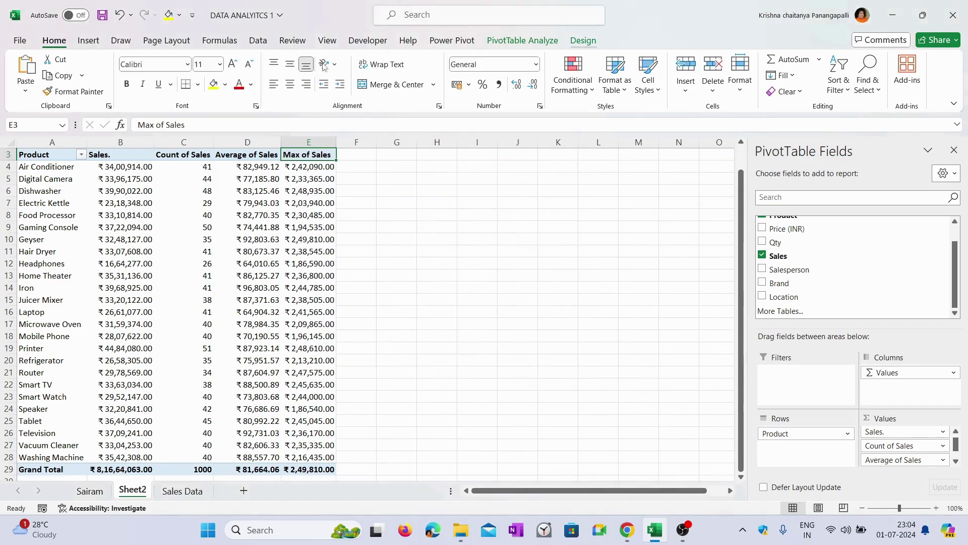
click(325, 167)
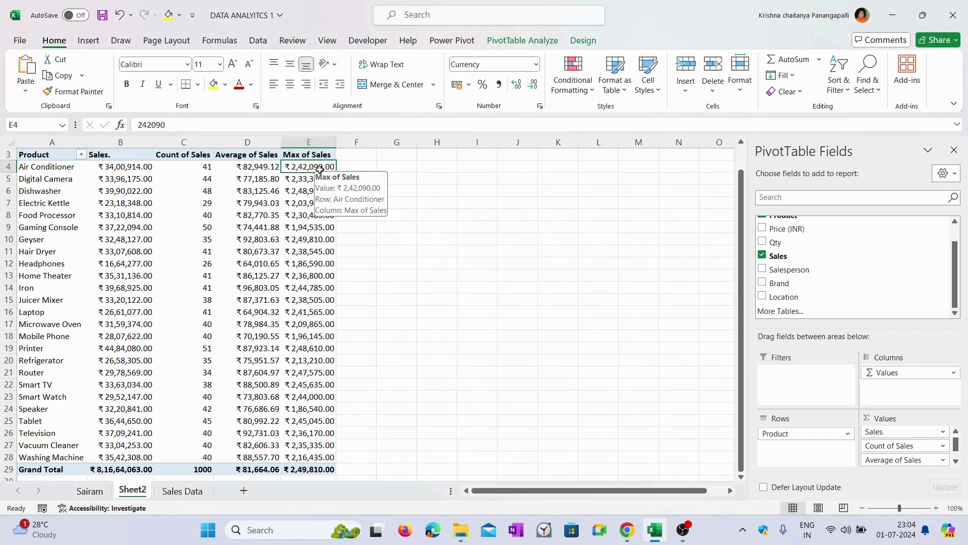
click(54, 168)
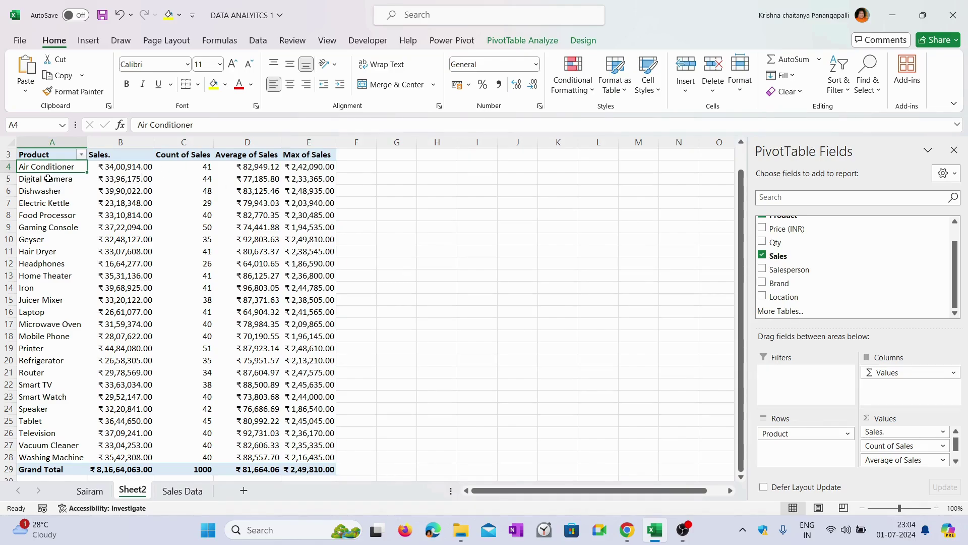
click(48, 179)
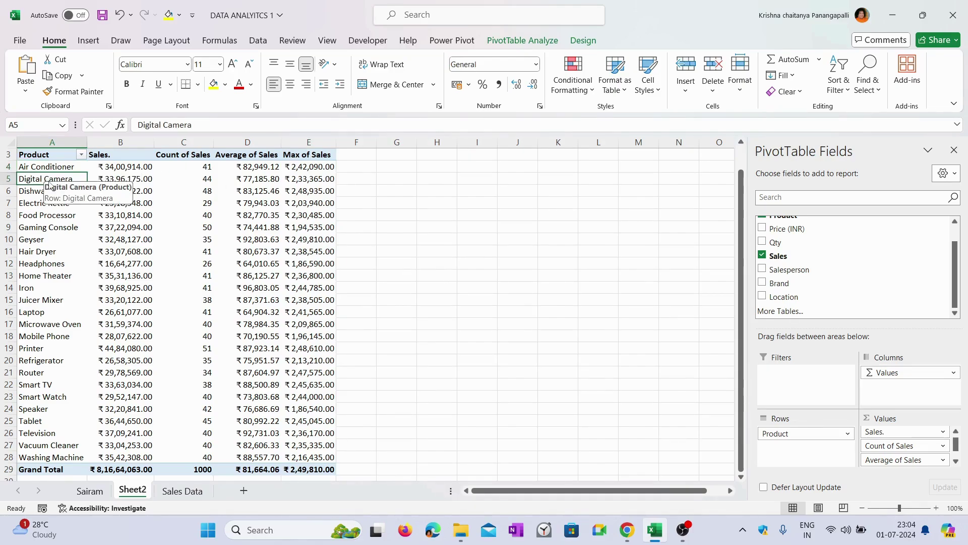
click(310, 184)
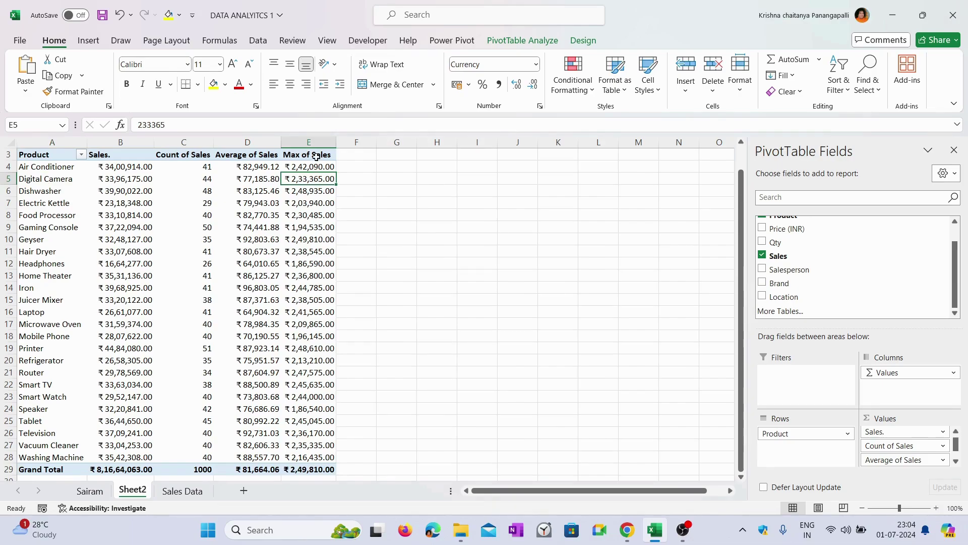
Add Sales to the PivotTable's values a fifth time and summarize that field by Min
drag(792, 256, 912, 480)
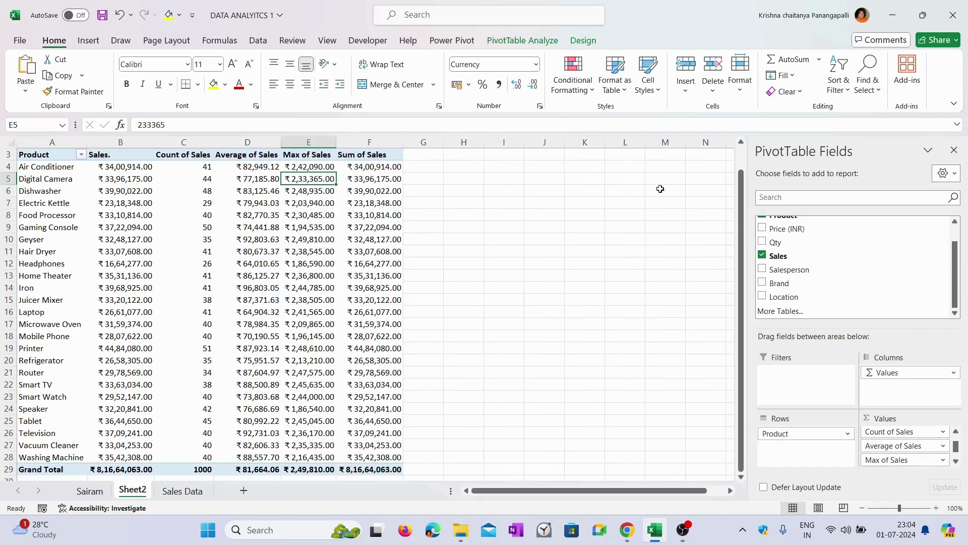
double_click(363, 156)
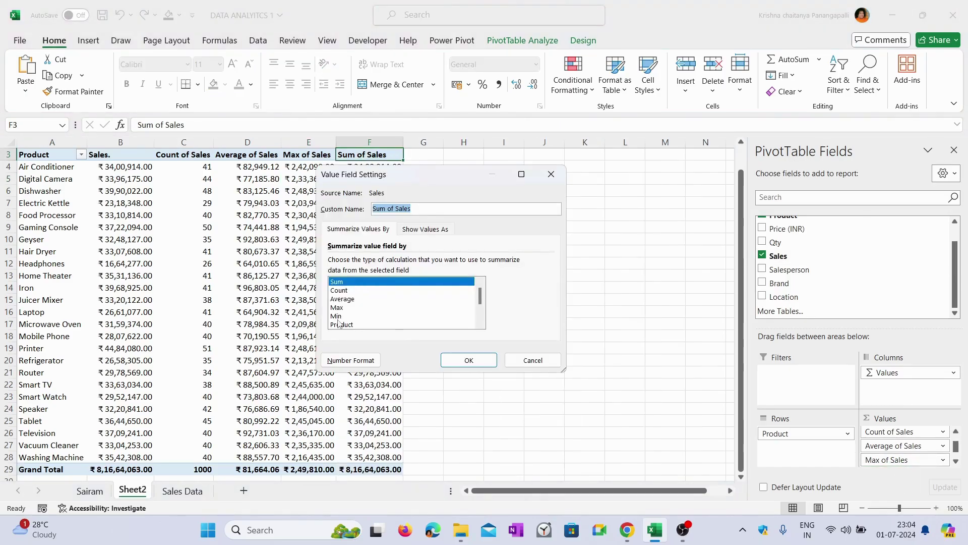
click(341, 317)
click(469, 360)
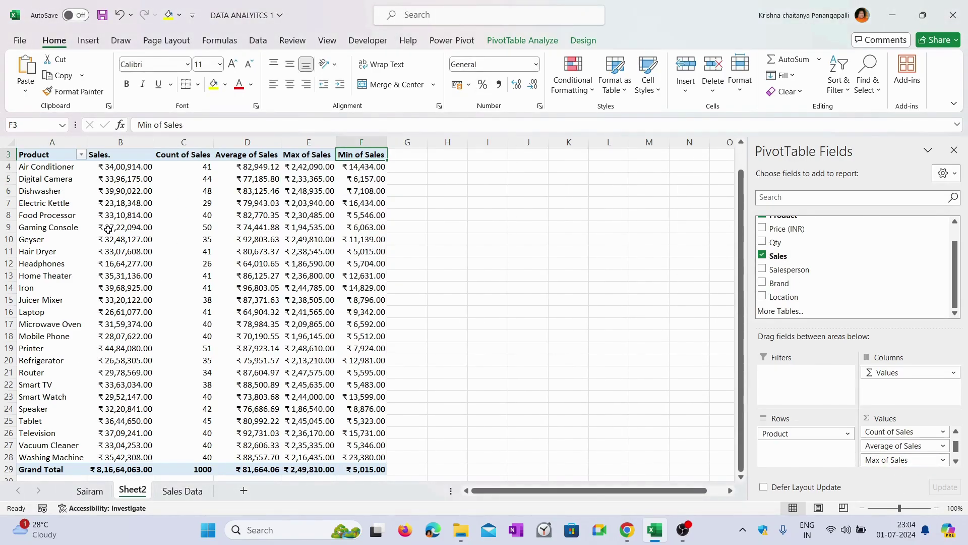
Review the PivotTable's value columns one by one: Sales, Count, Average, Max and Min of Sales
mouse_move(108, 229)
mouse_move(123, 251)
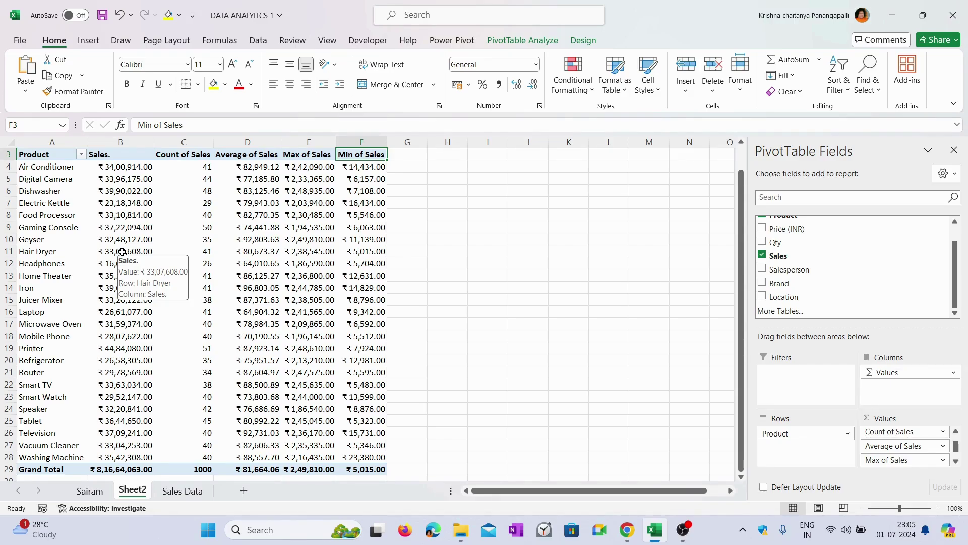
click(125, 150)
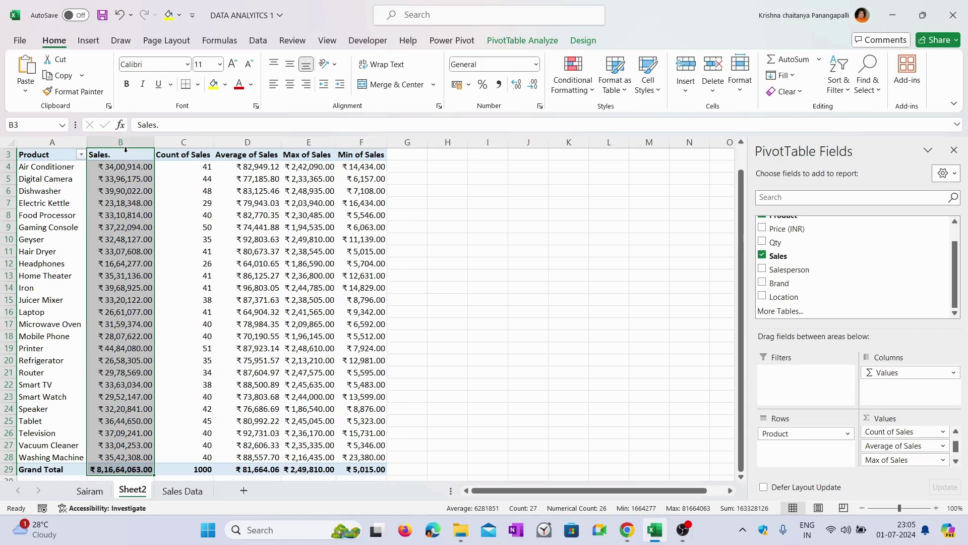
click(194, 148)
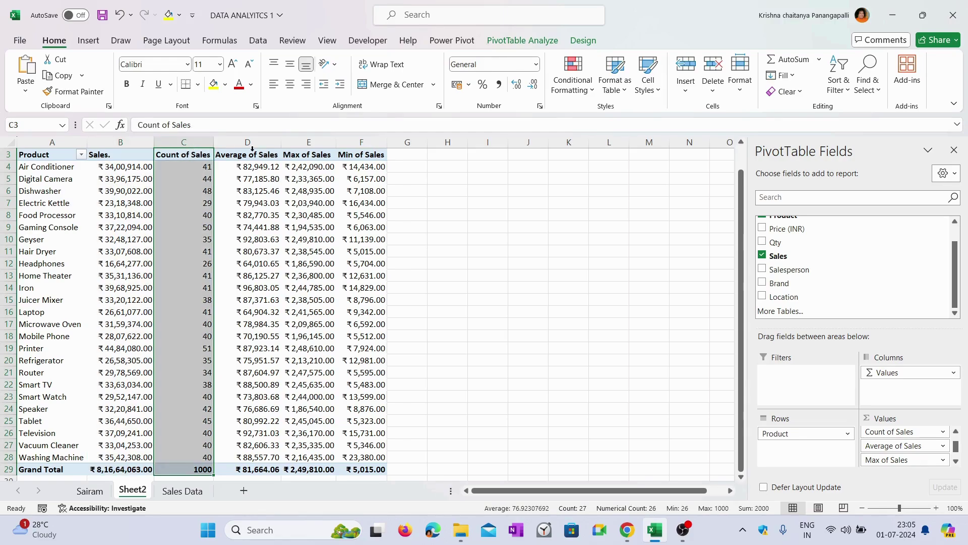
click(253, 151)
click(322, 151)
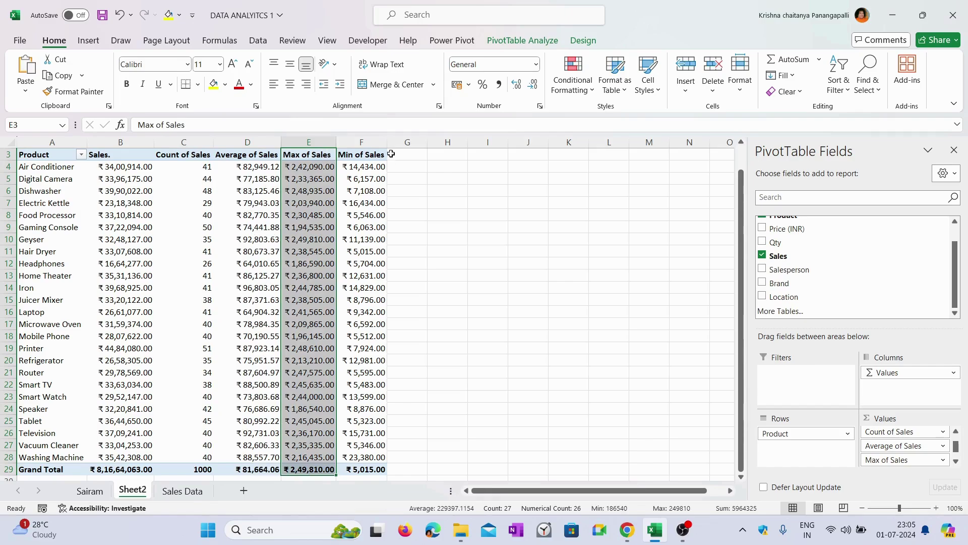
click(365, 147)
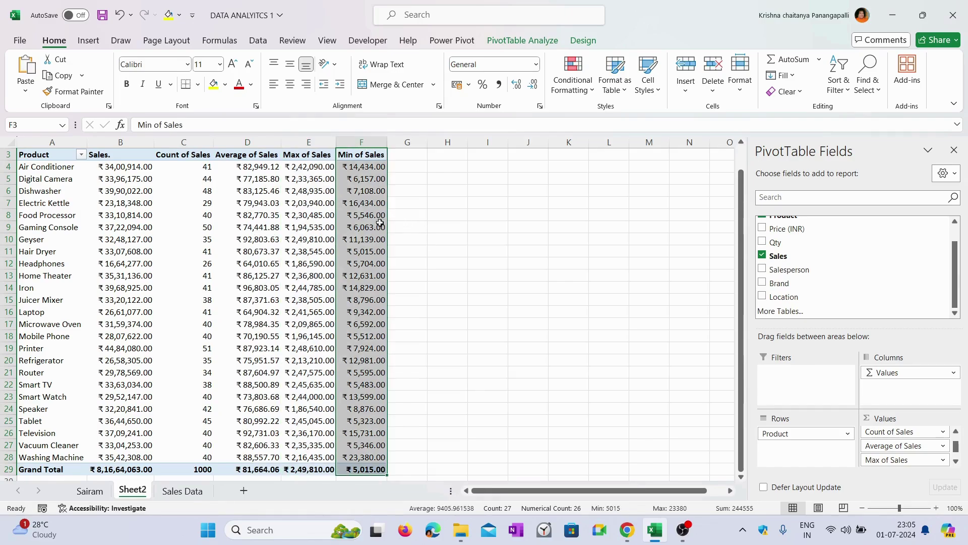
Check Air Conditioner's total sales, count and average, along with the grand total of sales
click(41, 168)
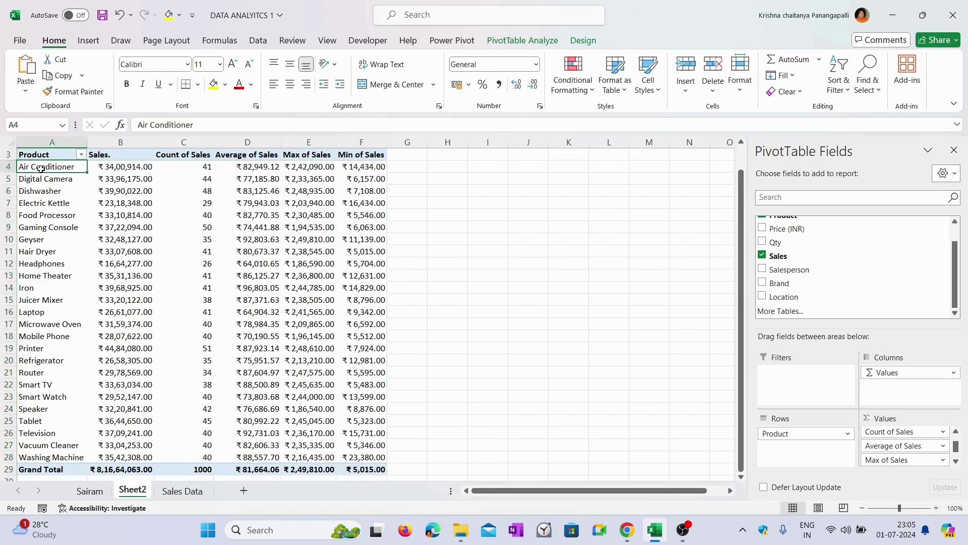
click(128, 473)
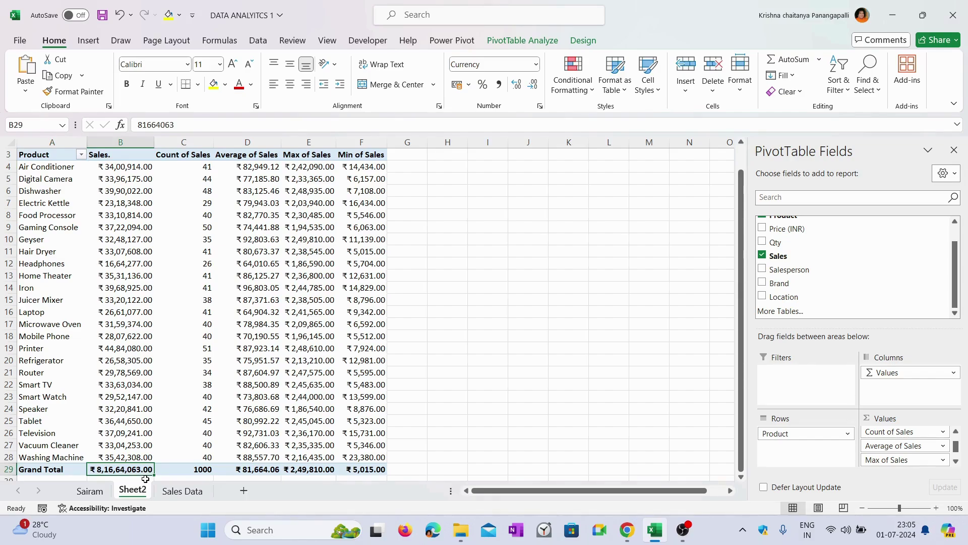
click(120, 170)
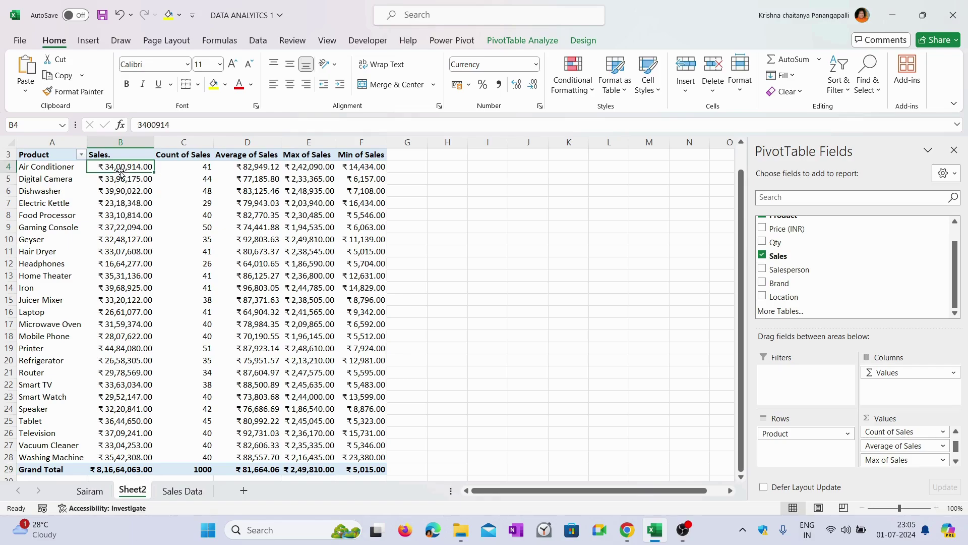
click(49, 167)
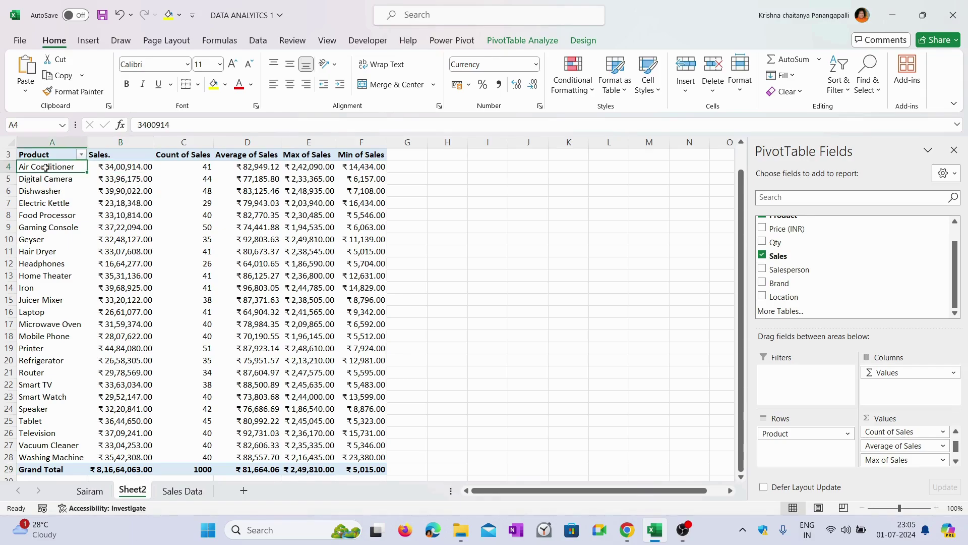
click(200, 167)
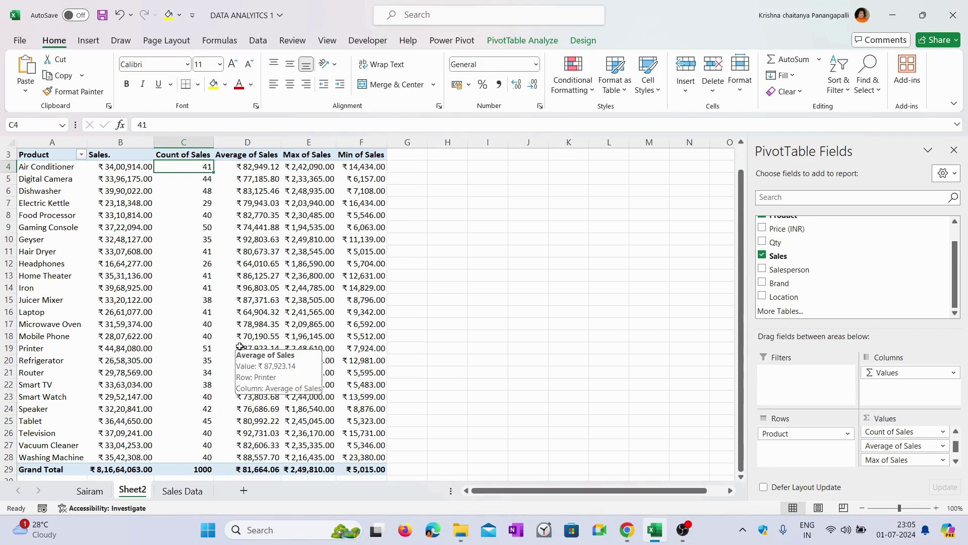
click(248, 168)
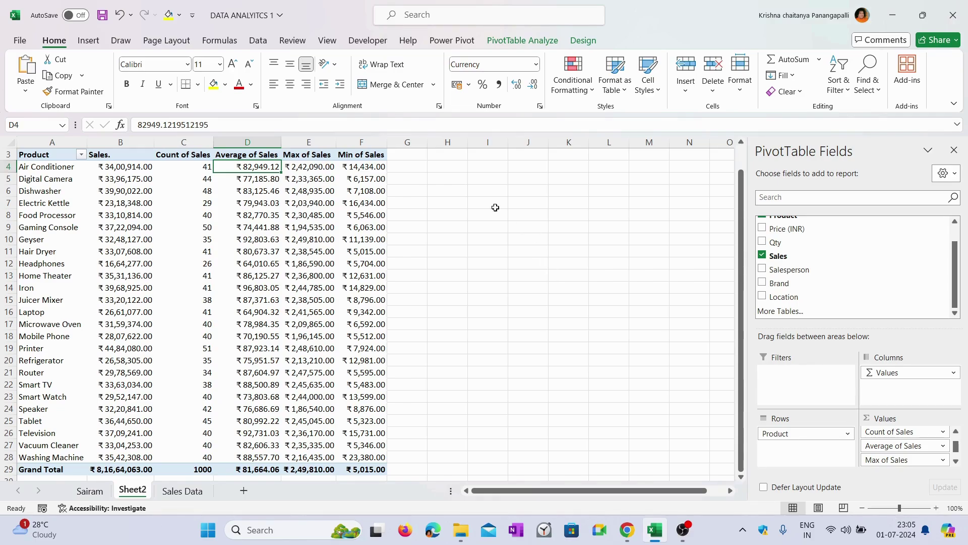
Compare Air Conditioner's sum, count, average, maximum and minimum sales across its row
click(112, 168)
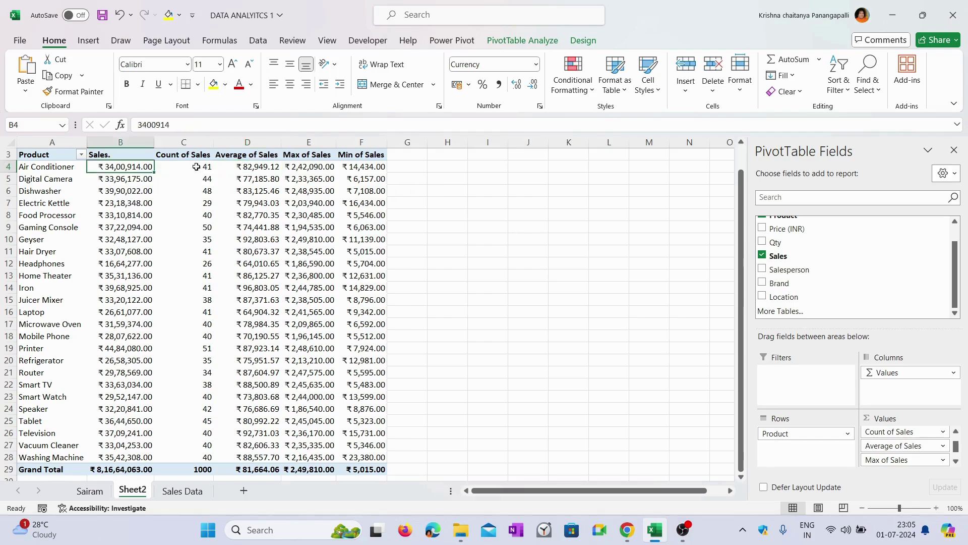
click(196, 166)
click(263, 169)
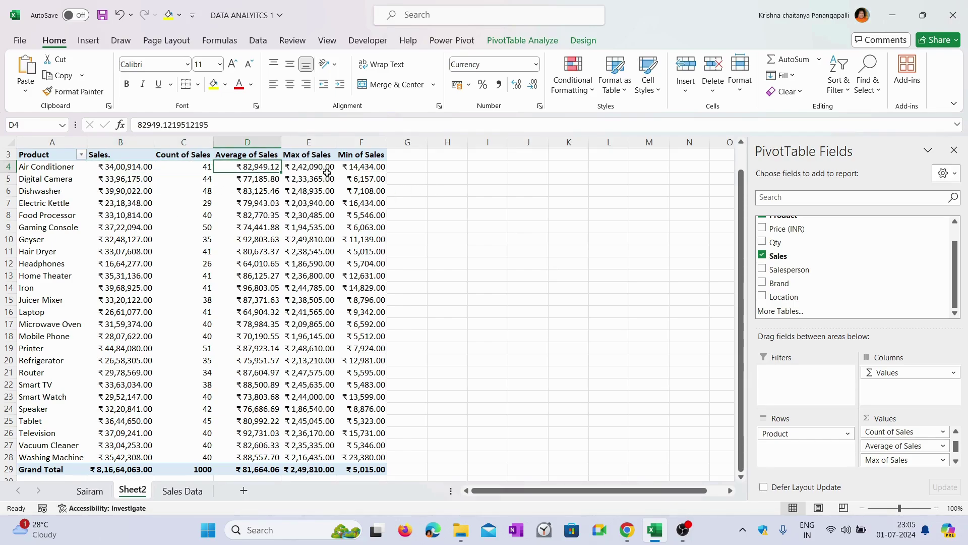
click(311, 168)
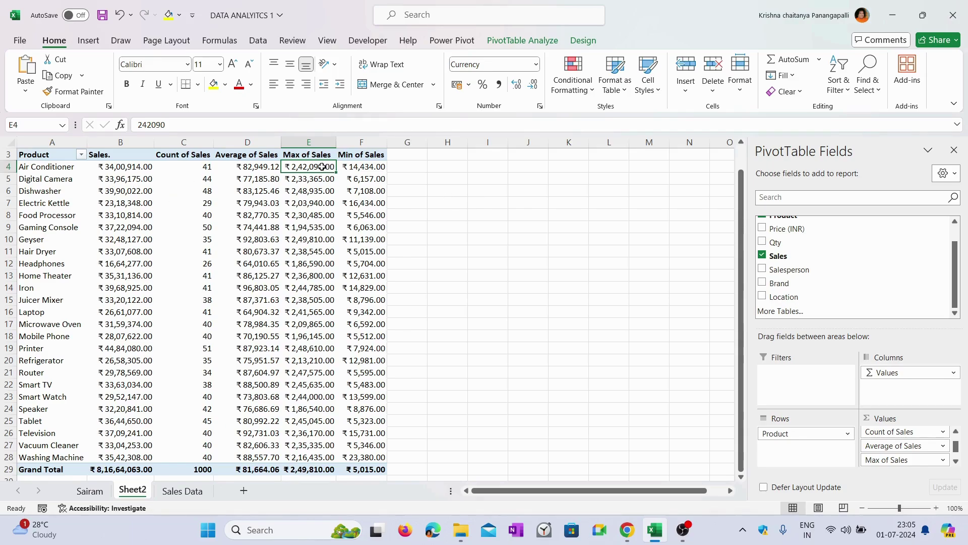
mouse_move(322, 167)
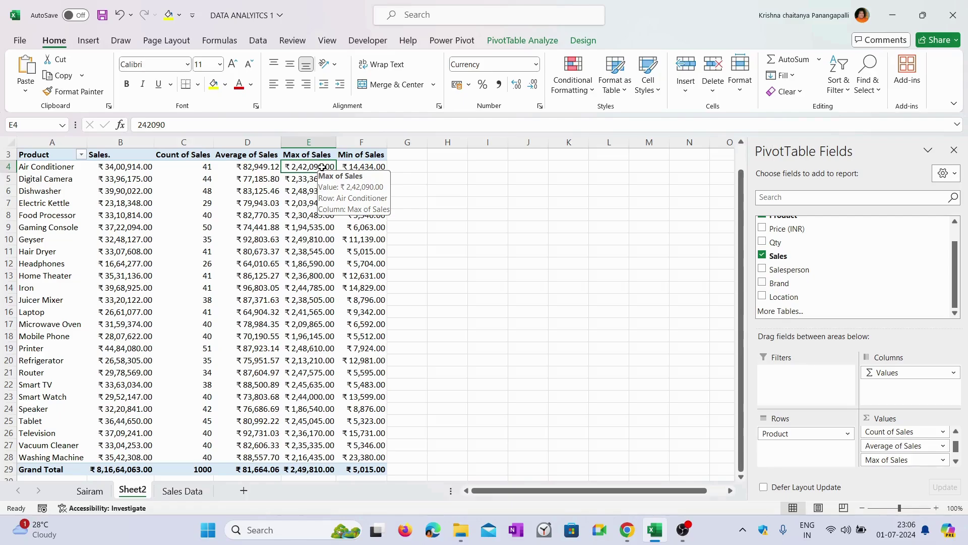
click(372, 169)
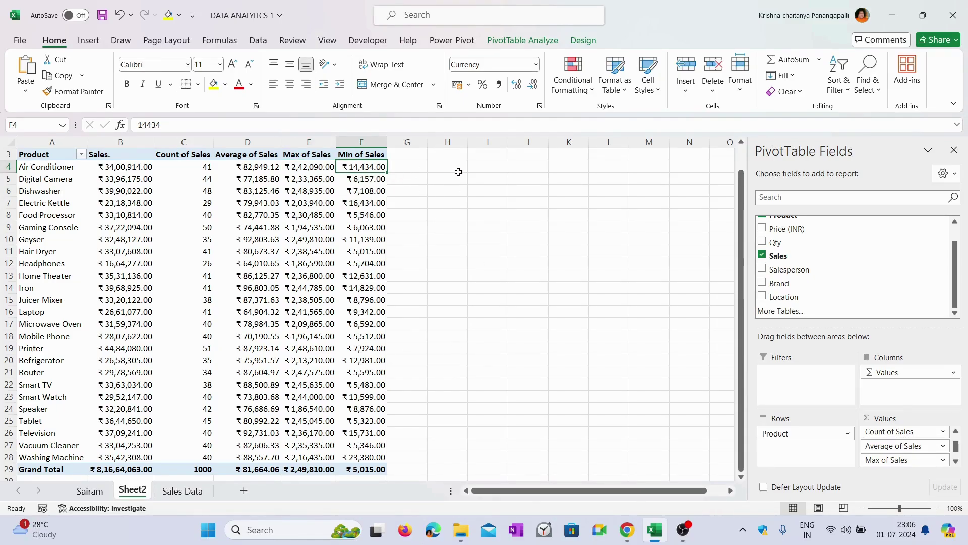
mouse_move(364, 168)
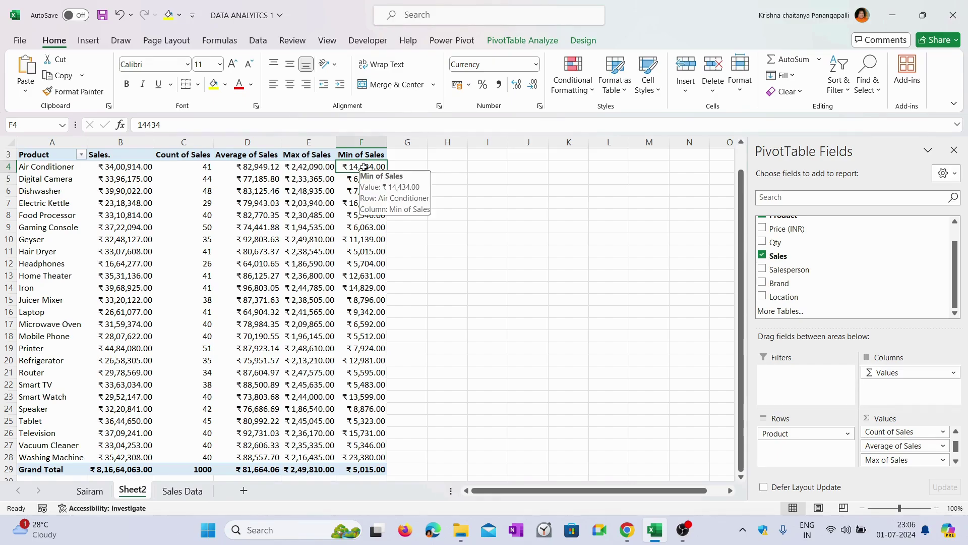
click(312, 172)
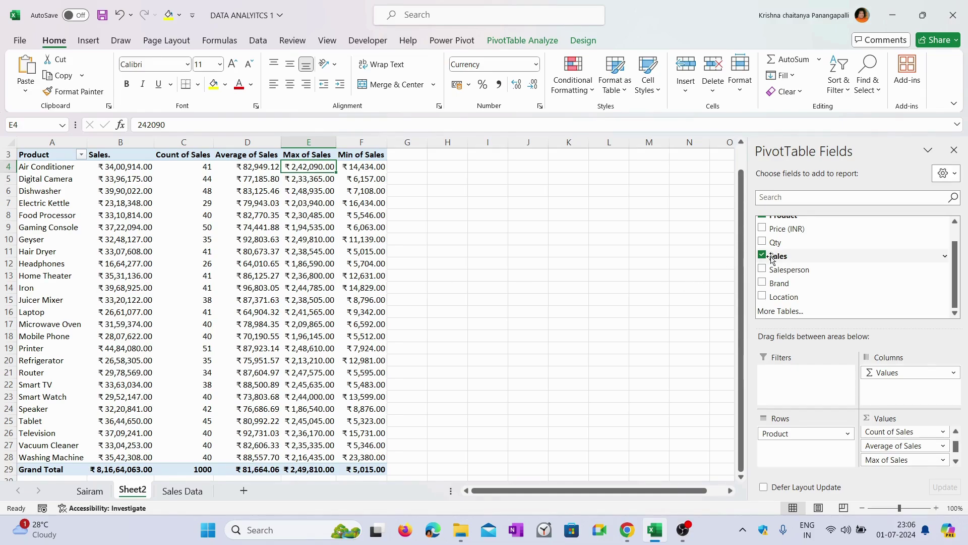
Add Sales to the values a sixth time and show that field as % of Column Total
drag(782, 256, 905, 476)
click(447, 179)
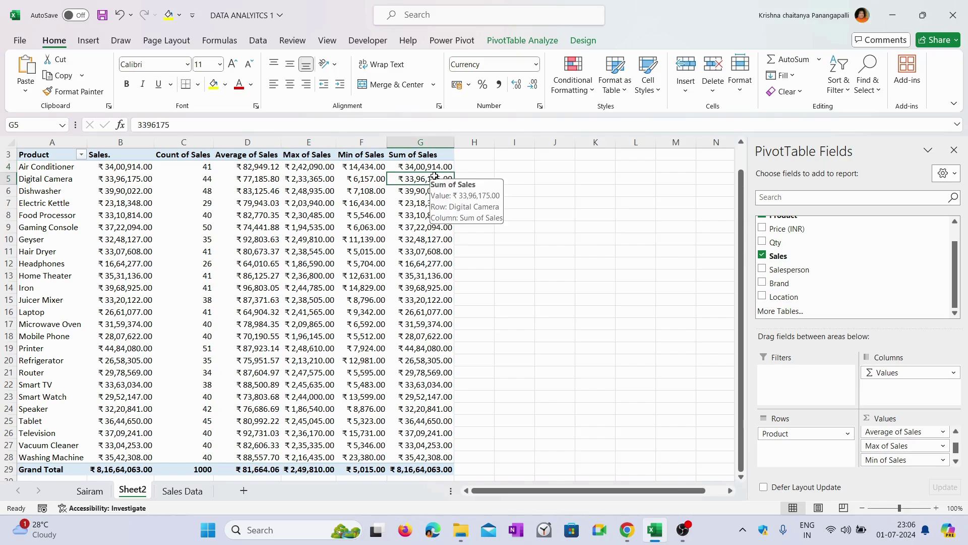
click(434, 156)
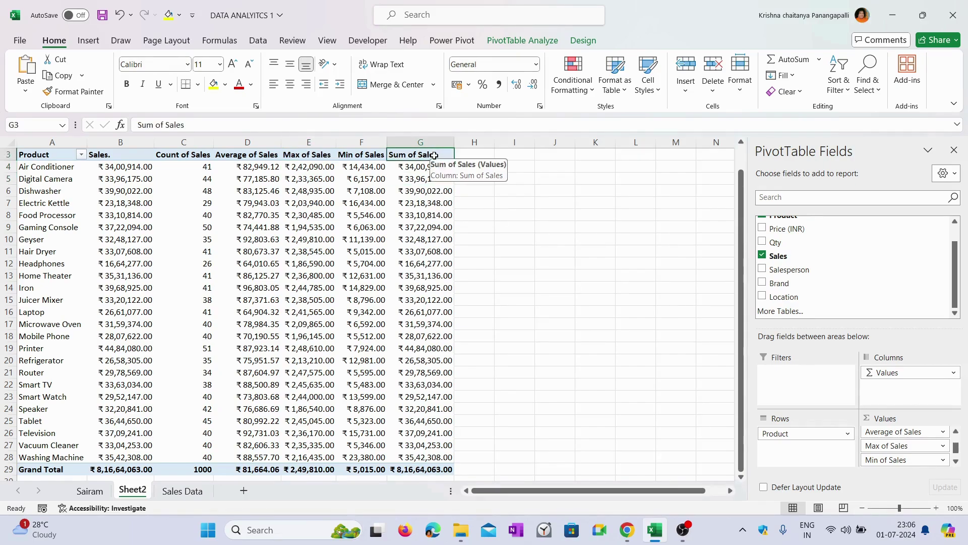
double_click(429, 157)
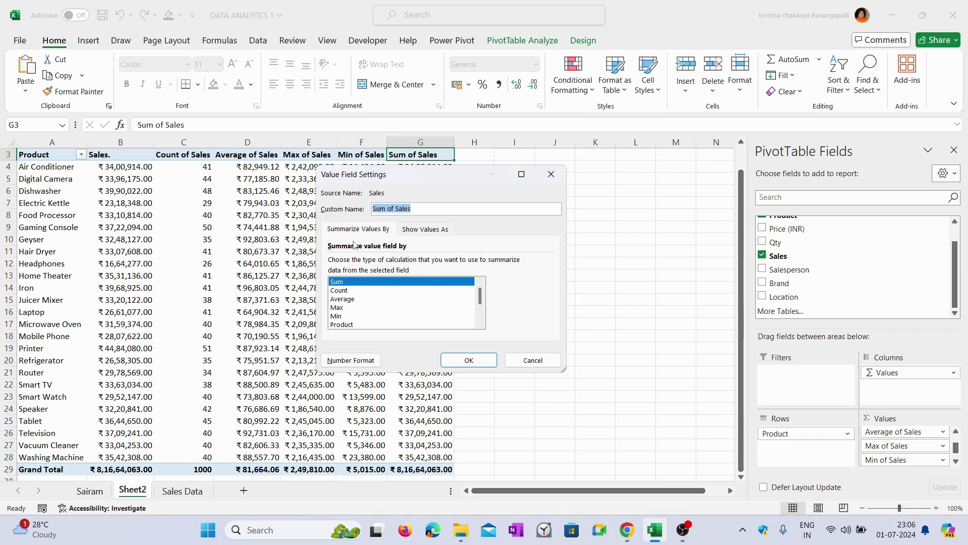
mouse_move(481, 294)
mouse_down()
mouse_move(481, 313)
mouse_move(479, 291)
mouse_up()
click(426, 235)
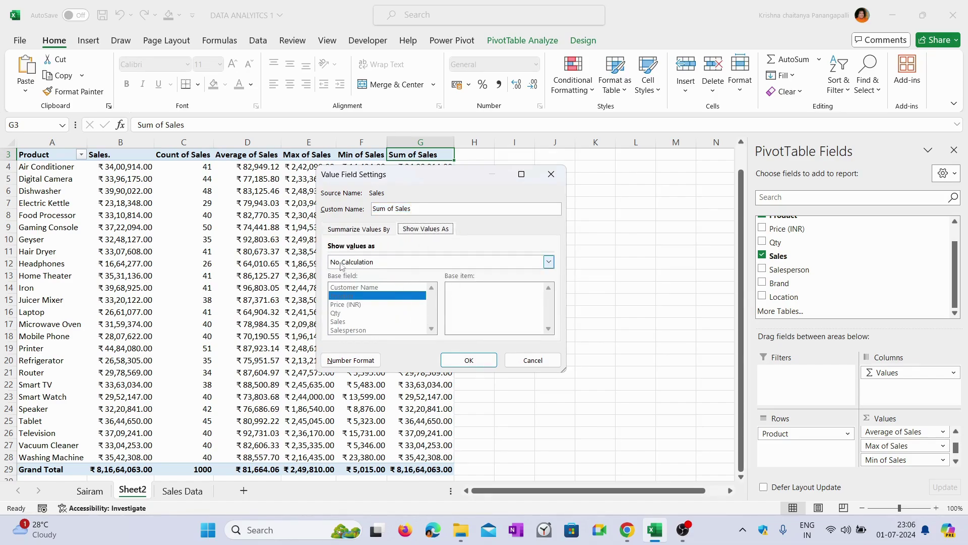
click(549, 261)
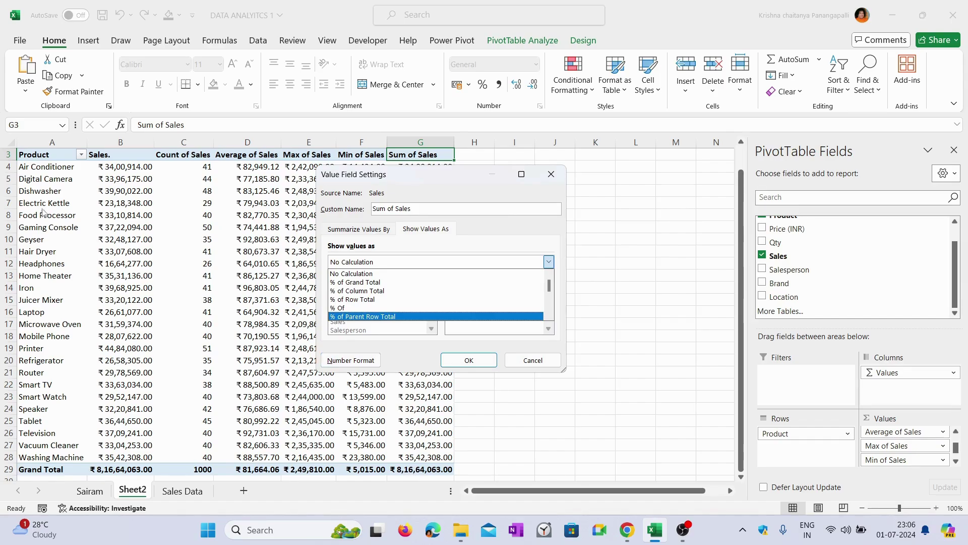
click(434, 171)
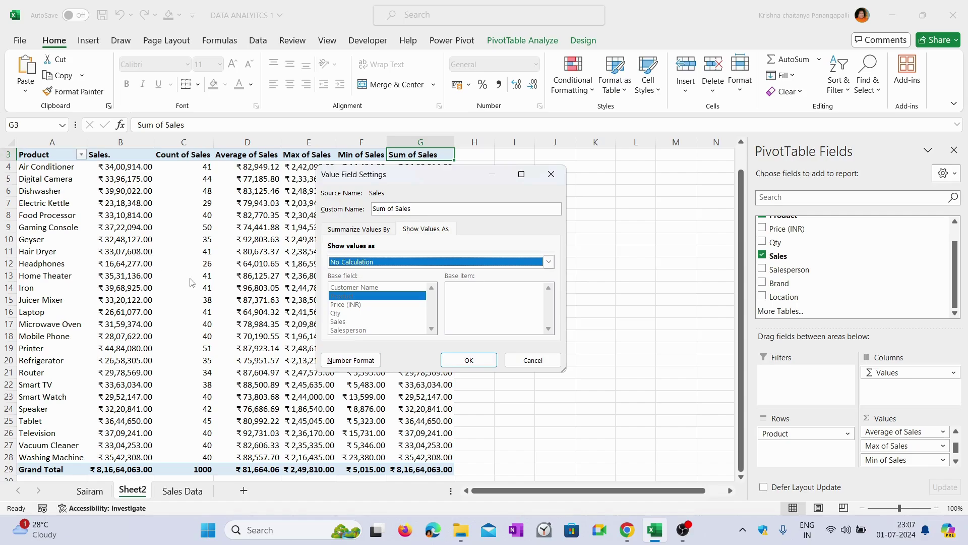
click(550, 262)
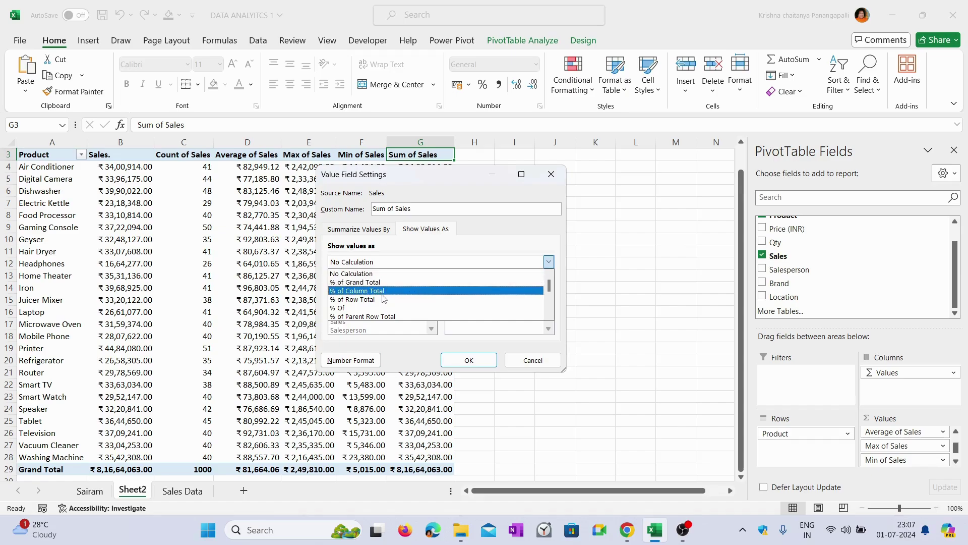
click(363, 291)
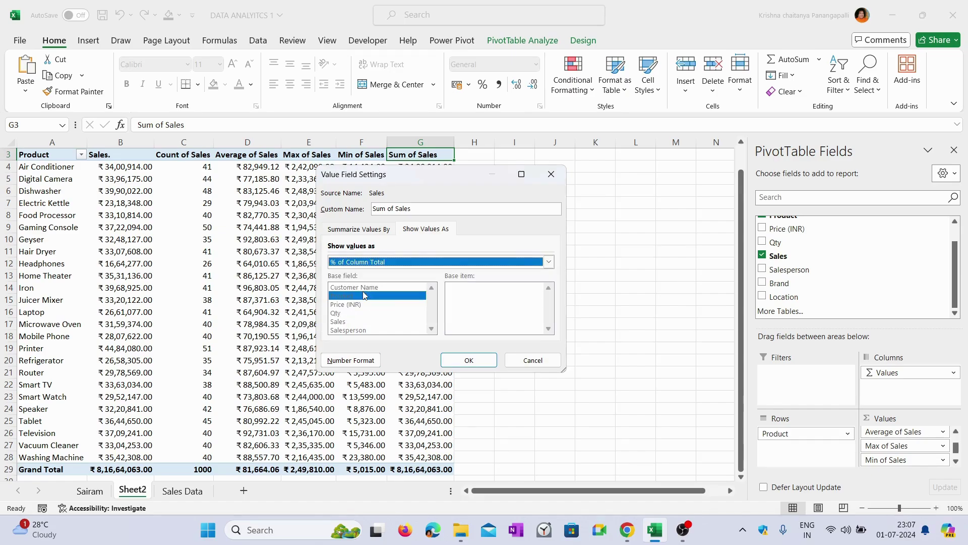
click(483, 364)
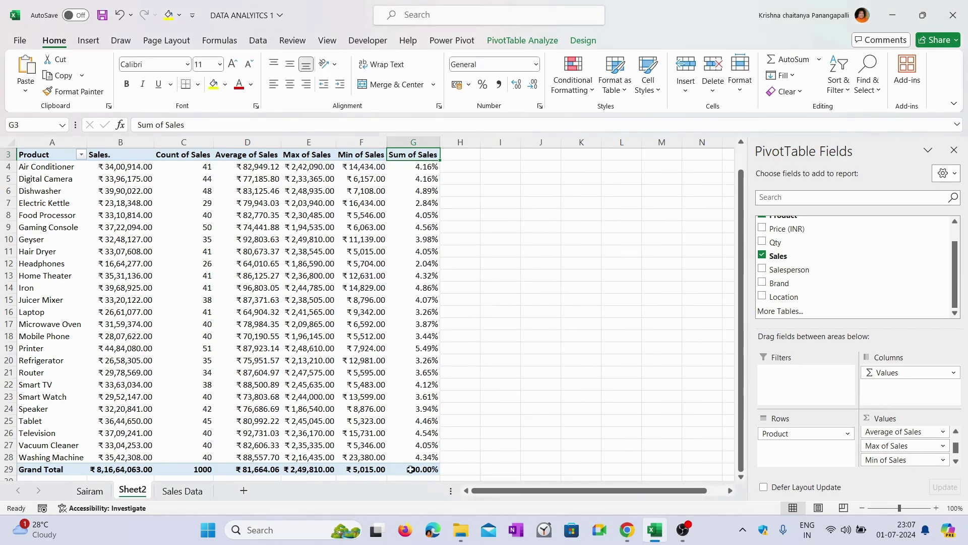
Check the percentage column against the sales grand total, and examine the shares of Air Conditioner and Laptop
click(119, 470)
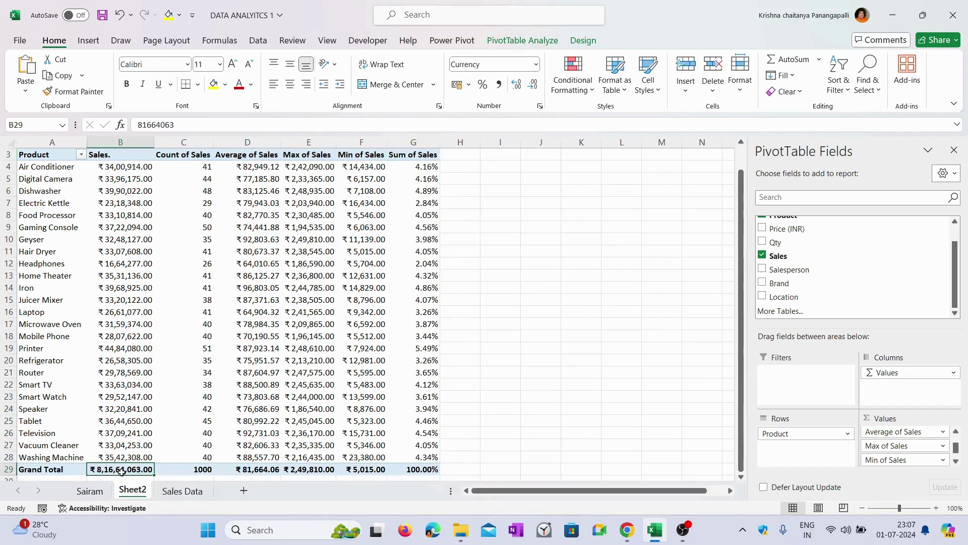
click(420, 471)
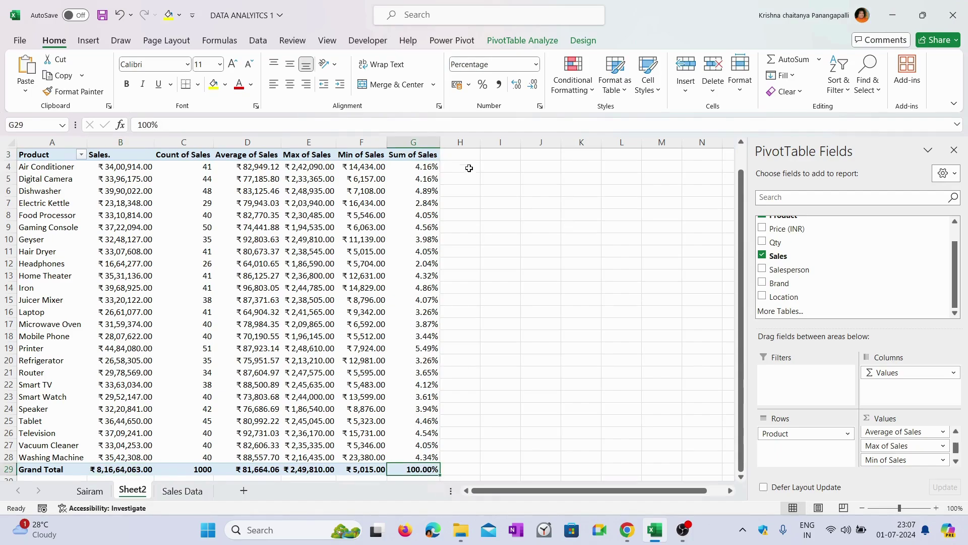
click(428, 164)
drag(427, 179, 417, 457)
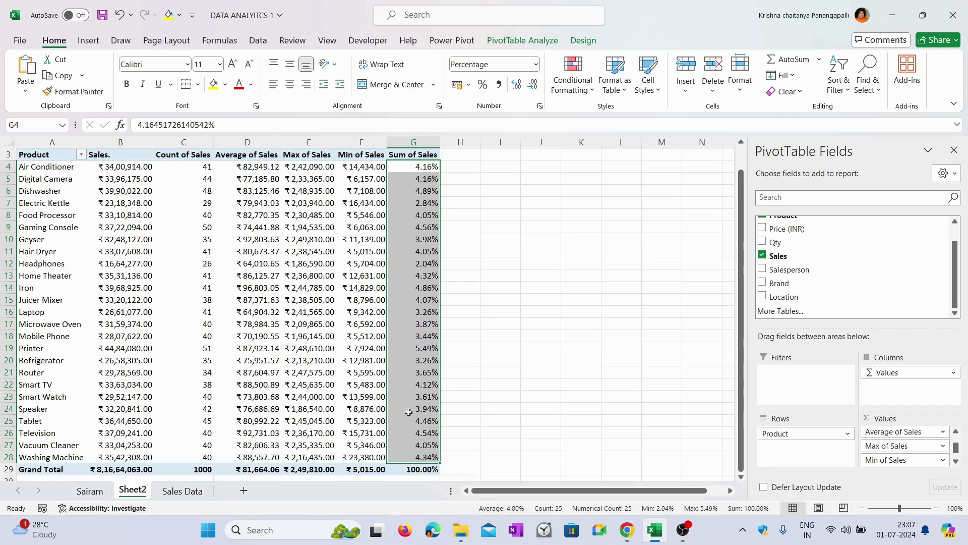
click(103, 170)
click(416, 169)
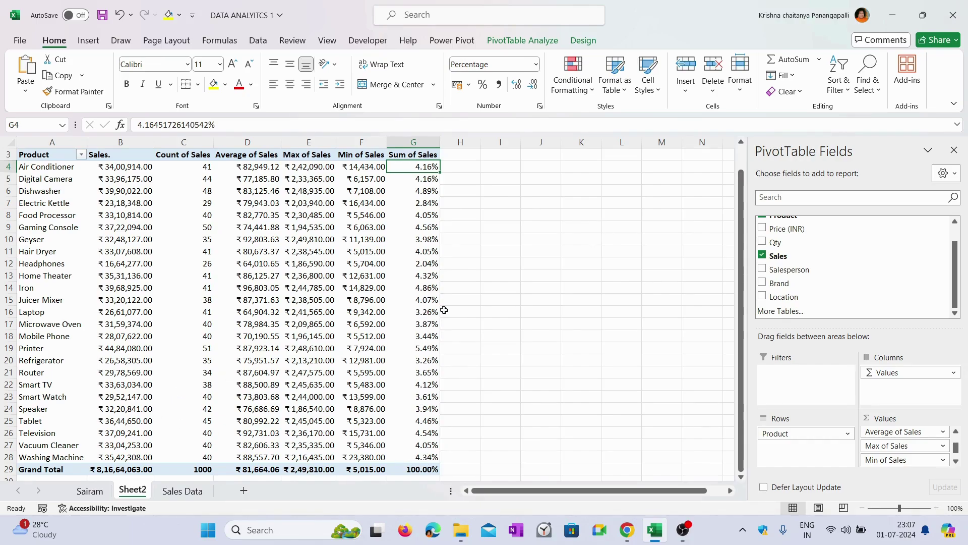
click(19, 311)
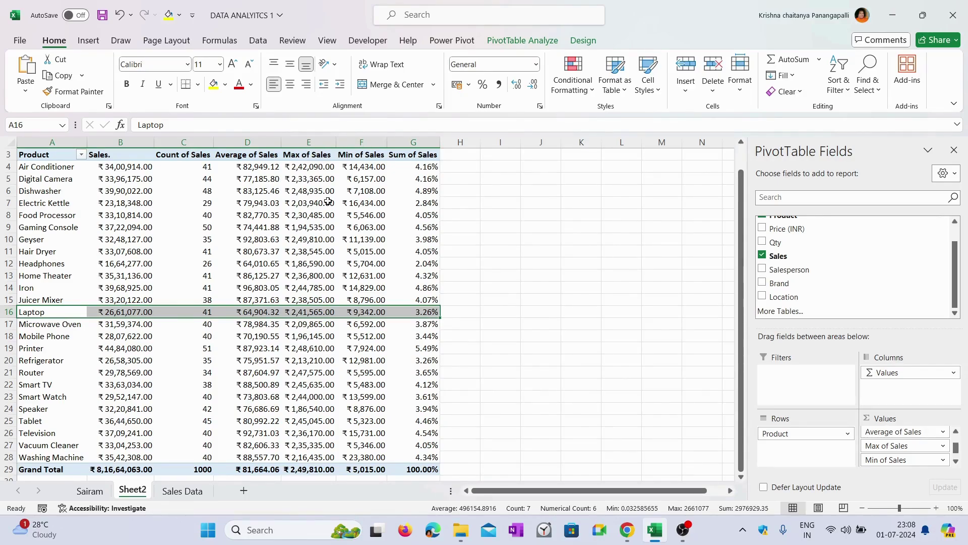
mouse_move(328, 202)
click(121, 167)
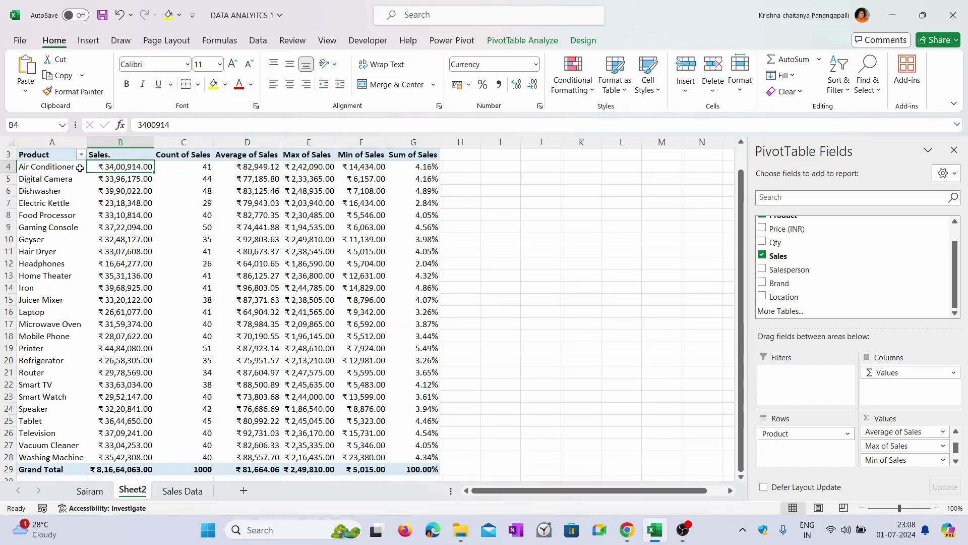
mouse_move(124, 179)
right_click(116, 170)
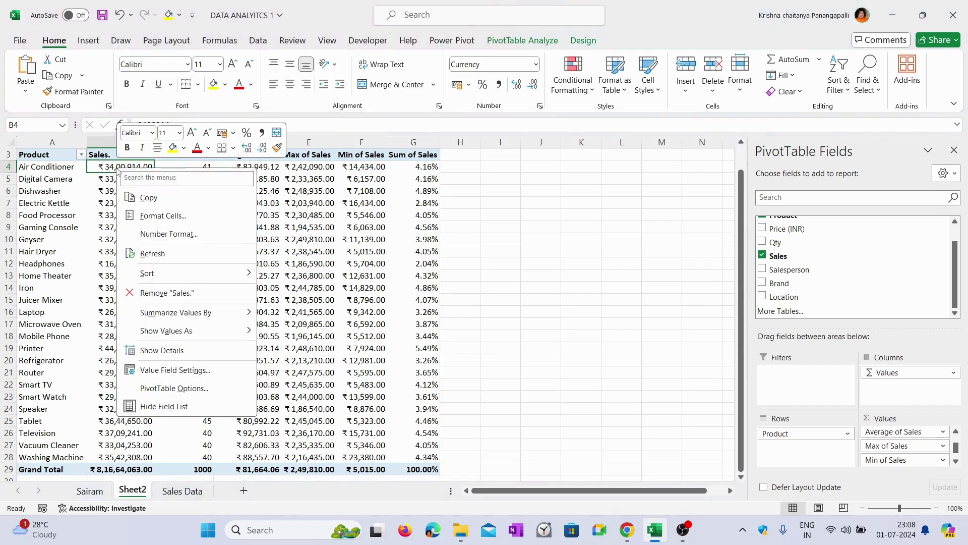
mouse_move(150, 275)
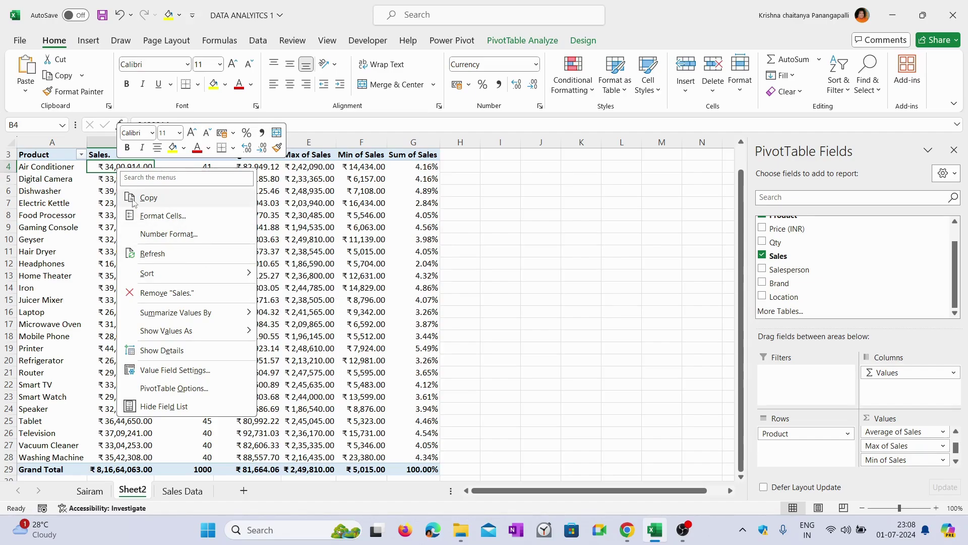
click(113, 185)
click(118, 156)
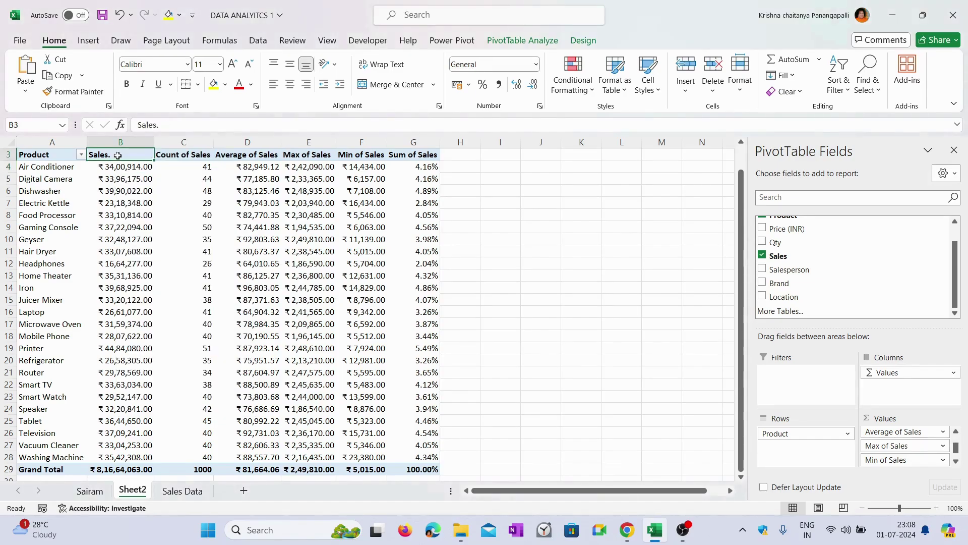
right_click(117, 155)
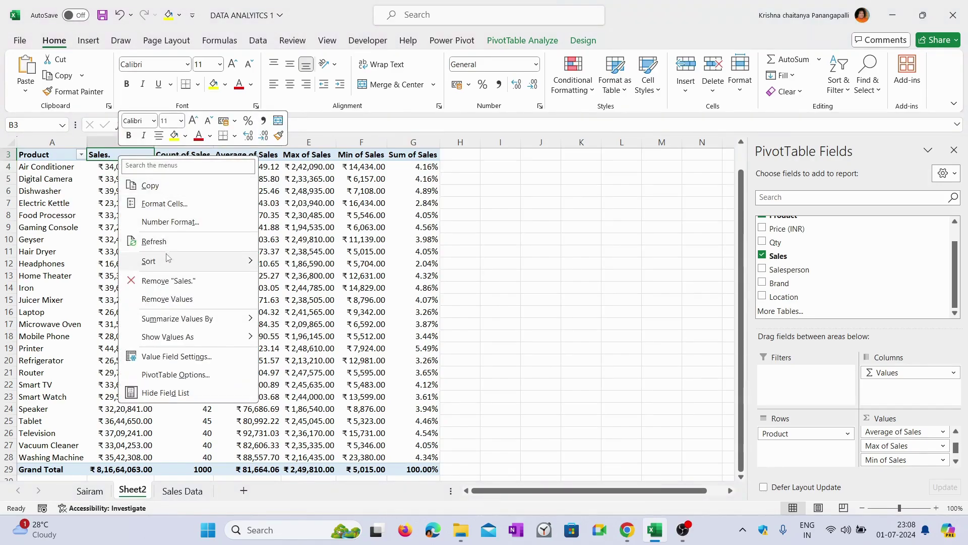
mouse_move(171, 318)
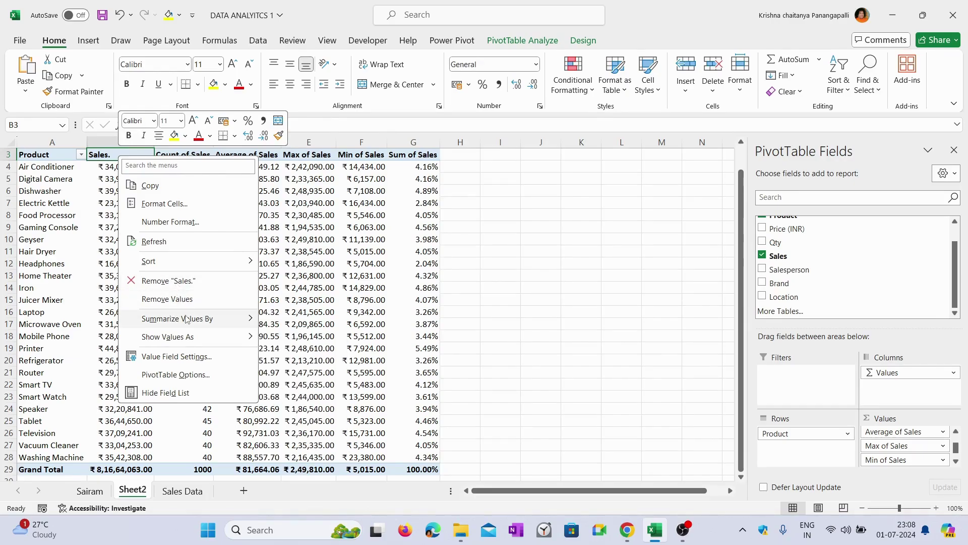
mouse_move(187, 338)
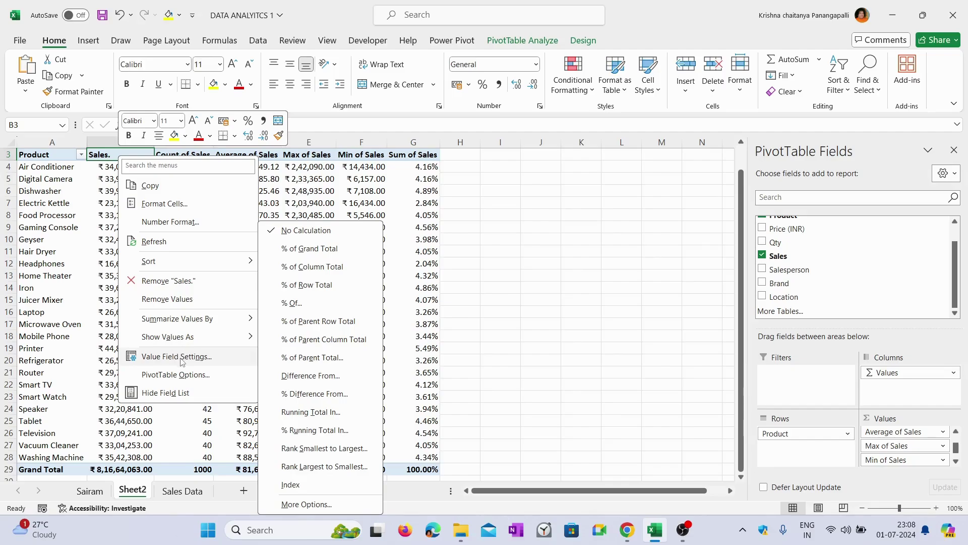
key(Escape)
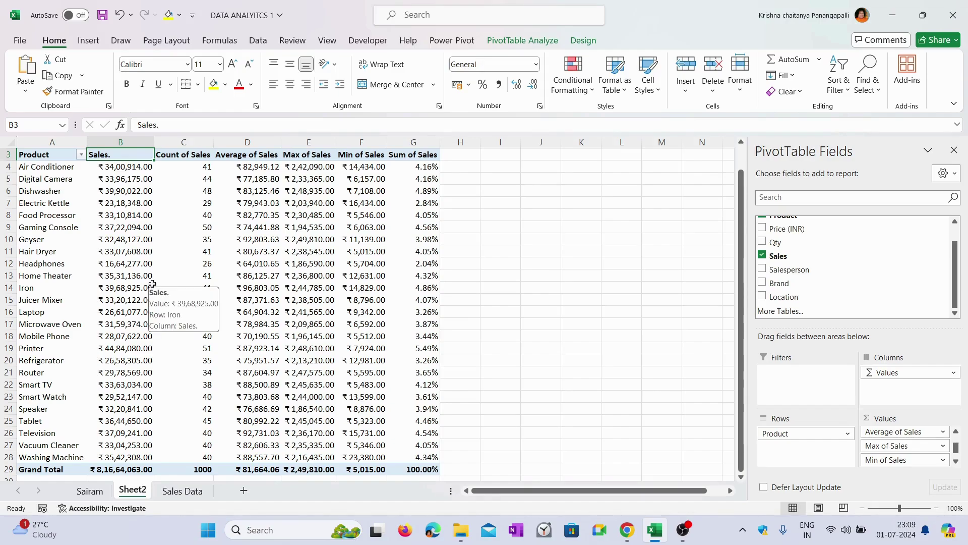
Filter the Product rows to the top 5 items by the Sales. field
click(46, 167)
click(47, 216)
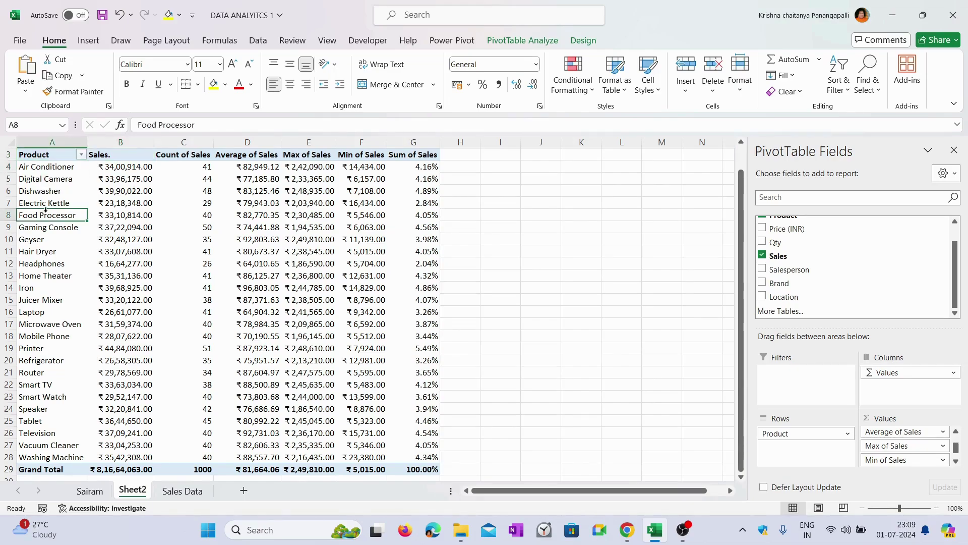
right_click(48, 216)
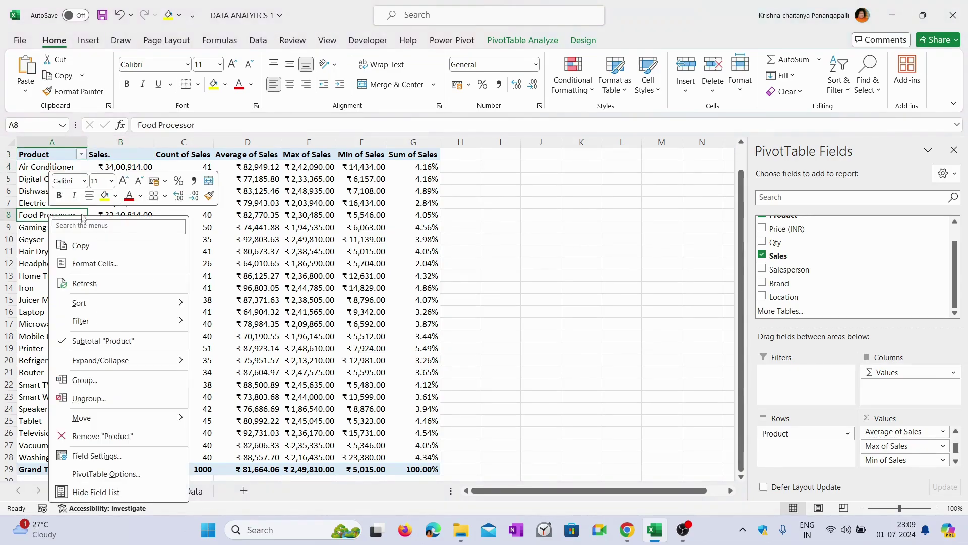
mouse_move(83, 326)
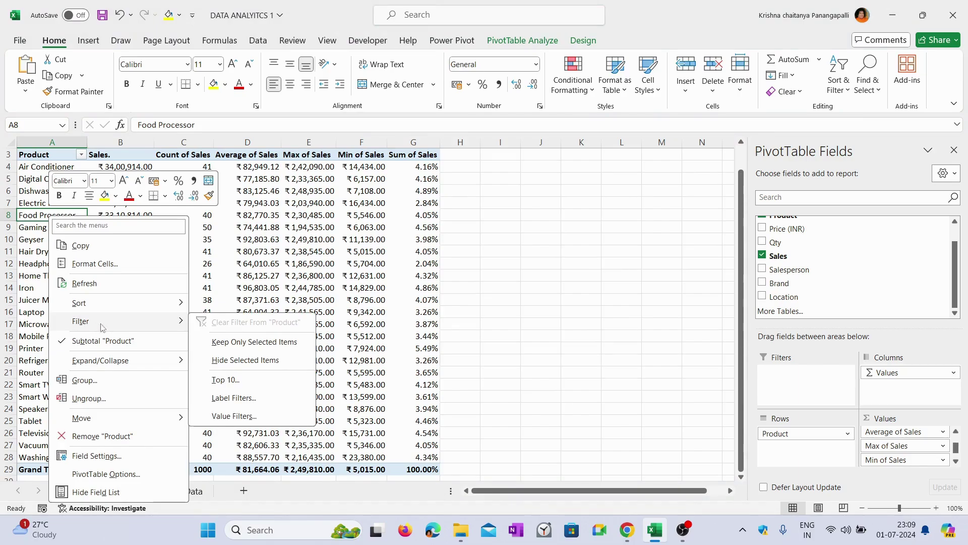
click(251, 386)
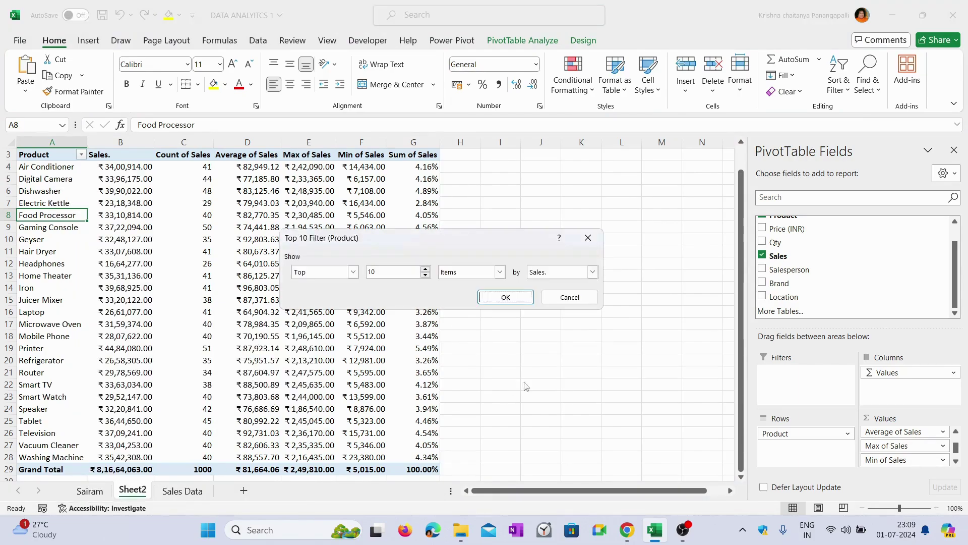
click(353, 271)
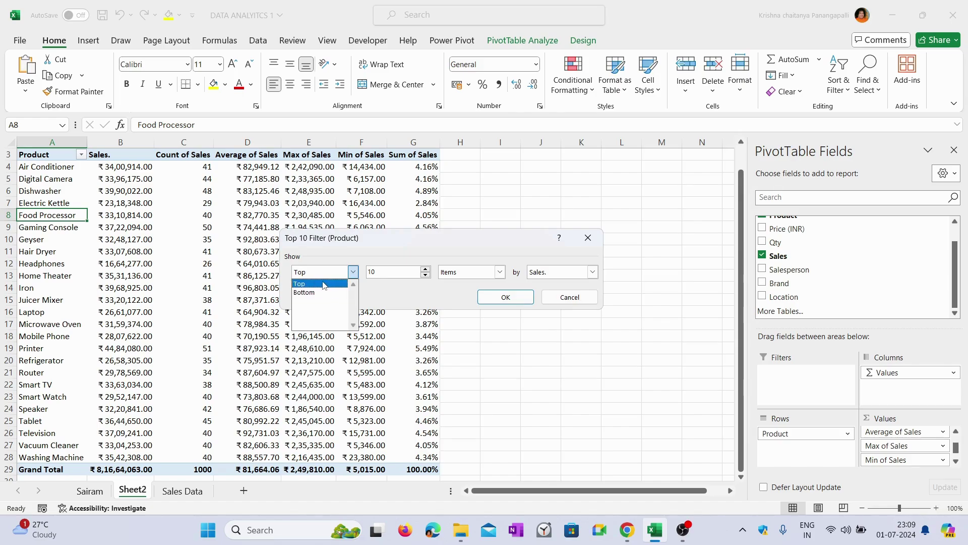
click(323, 285)
double_click(388, 271)
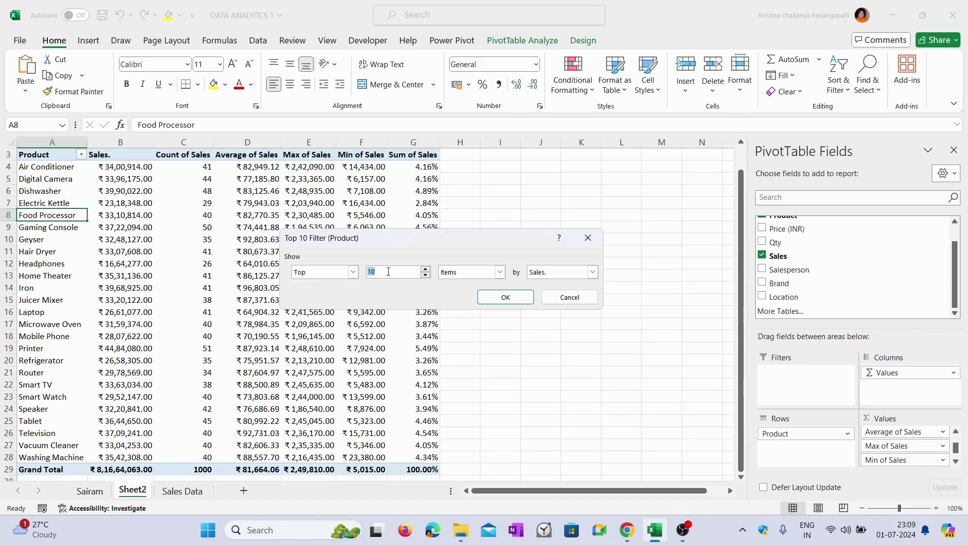
text(5)
click(494, 275)
click(592, 271)
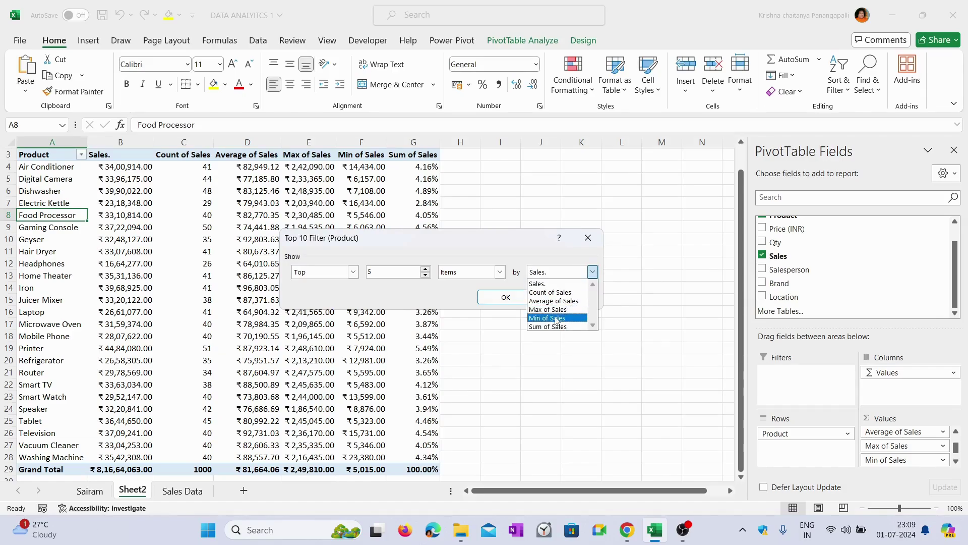
click(573, 285)
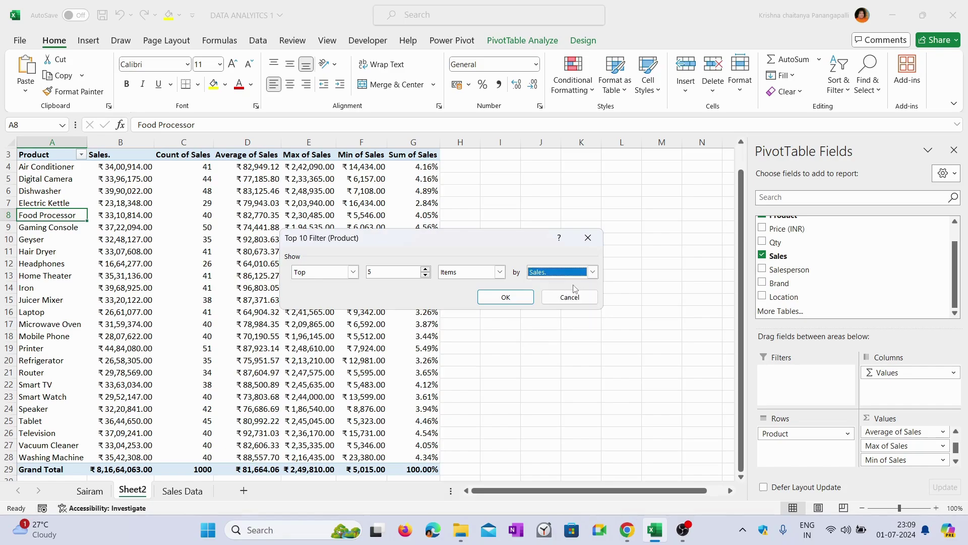
click(505, 297)
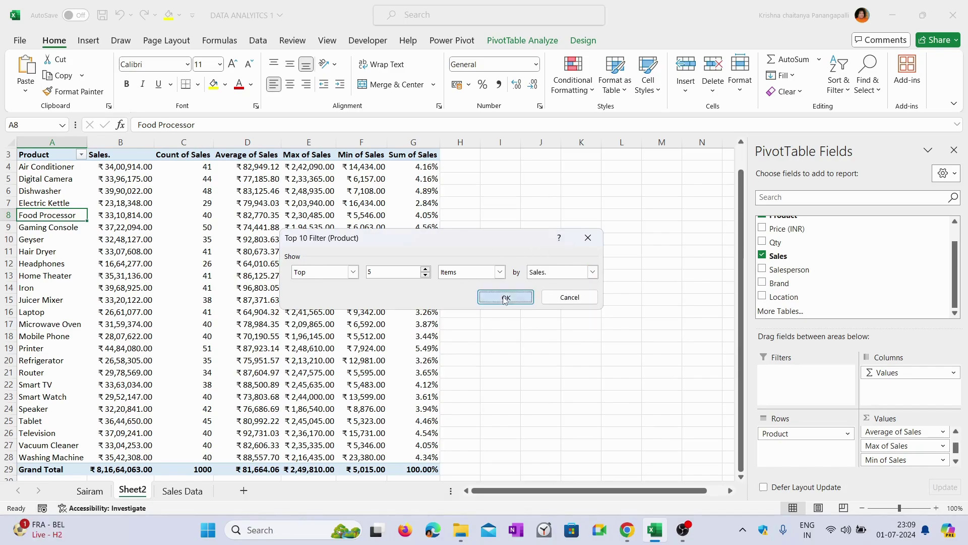
Review the filtered products, the grand total of their sales and percentages, and Printer's share
drag(56, 168, 36, 213)
click(116, 228)
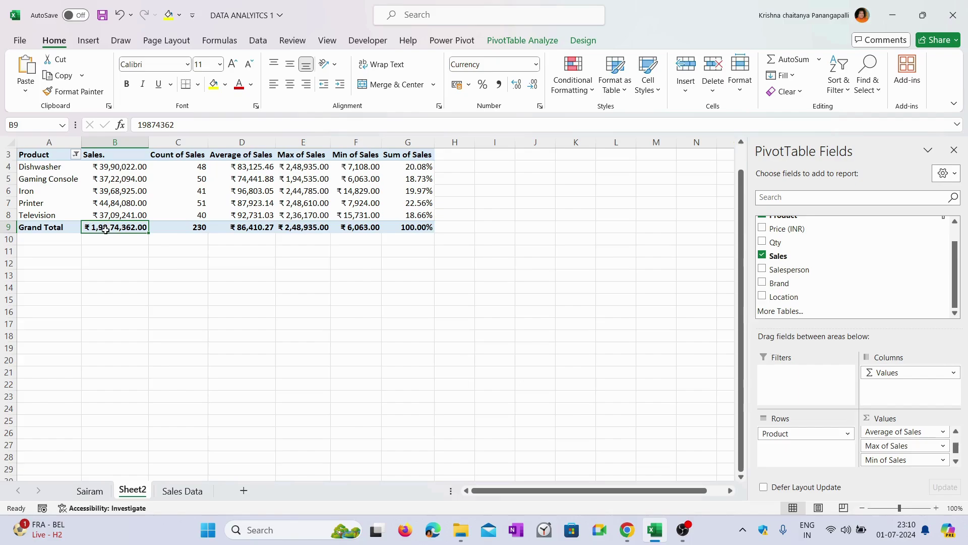
click(404, 228)
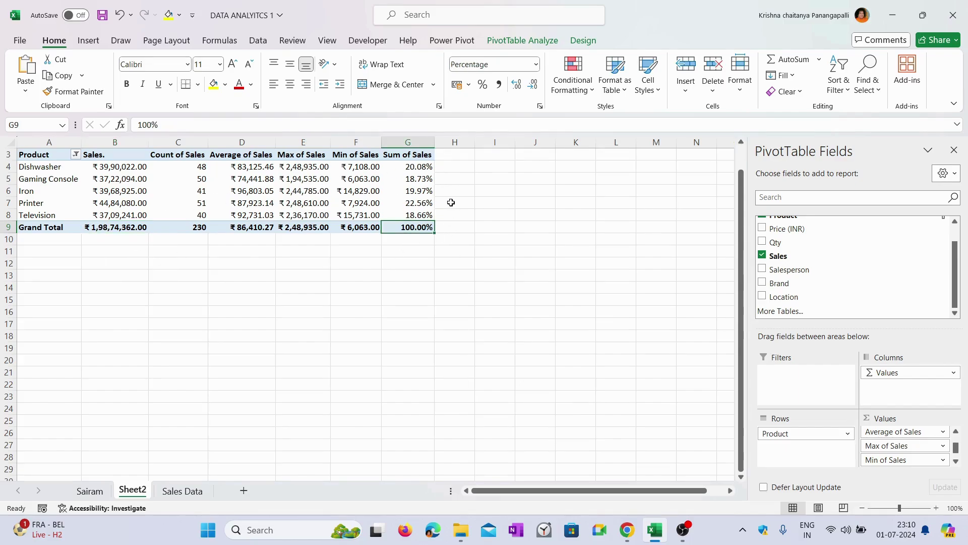
click(408, 203)
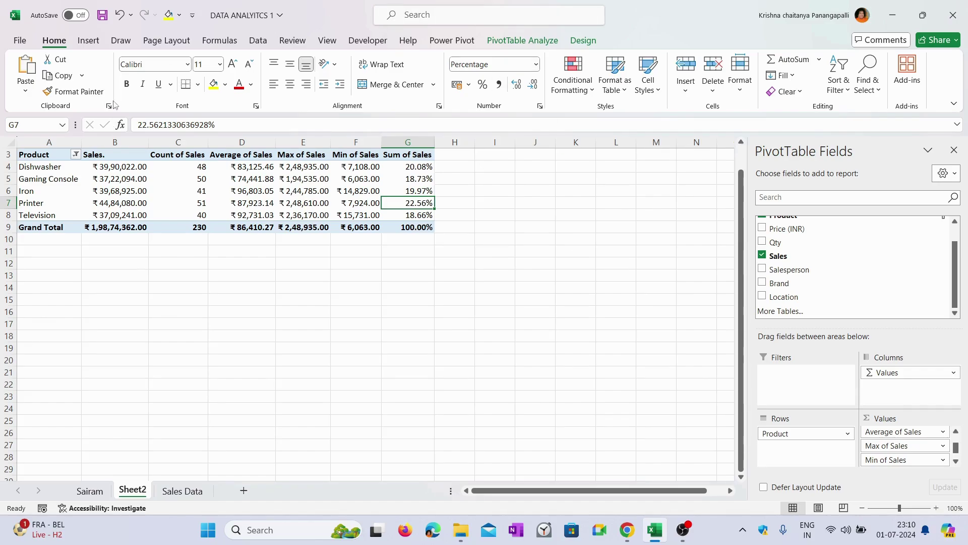
Sort the filtered products by the Sales. column from largest to smallest
mouse_move(118, 170)
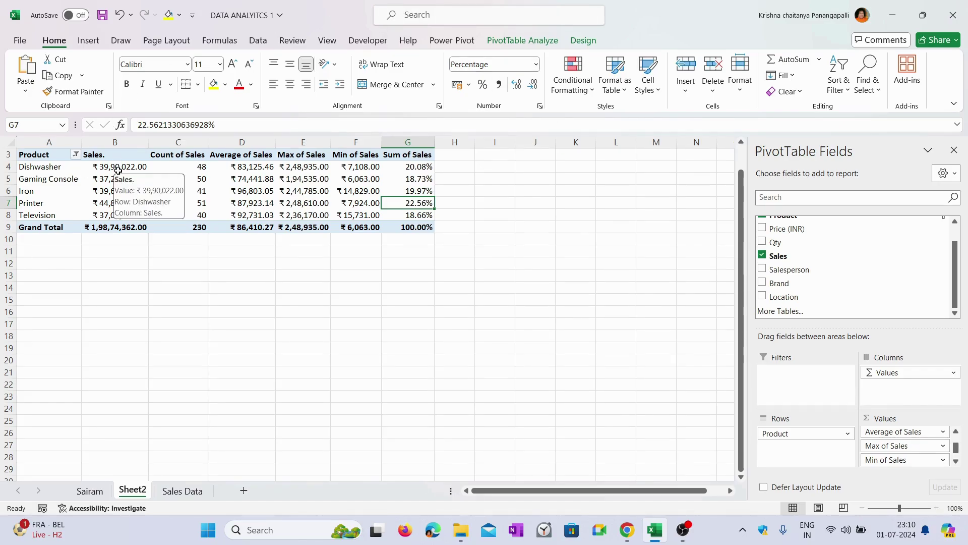
click(121, 167)
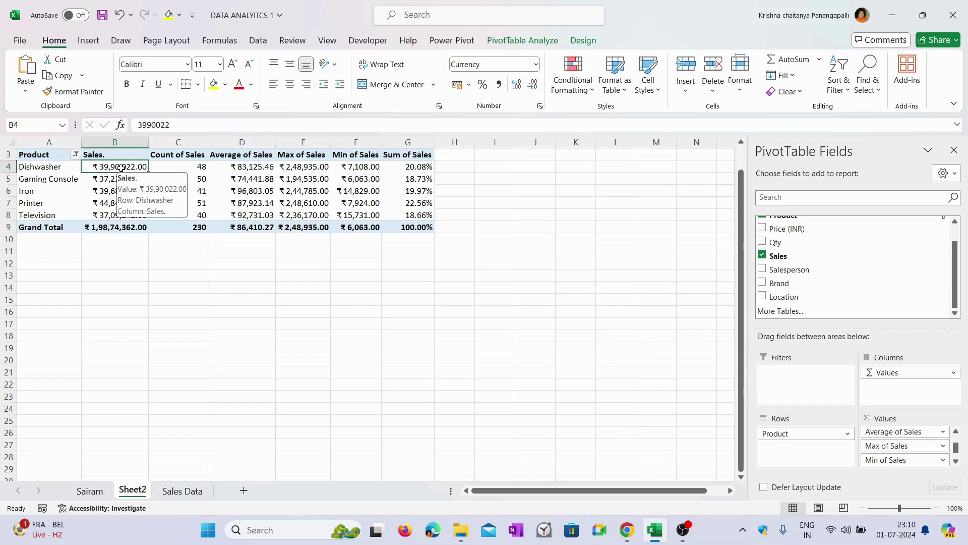
right_click(121, 168)
mouse_move(154, 276)
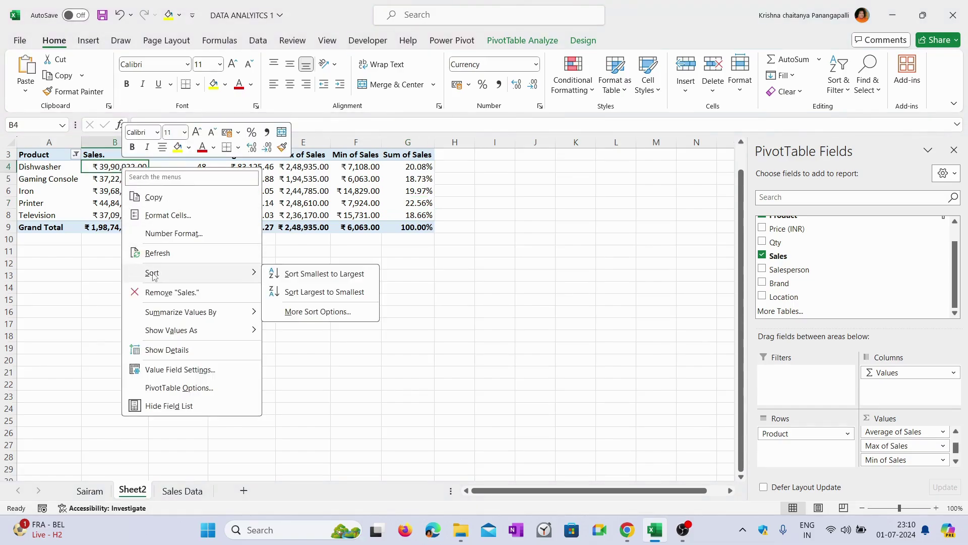
click(321, 297)
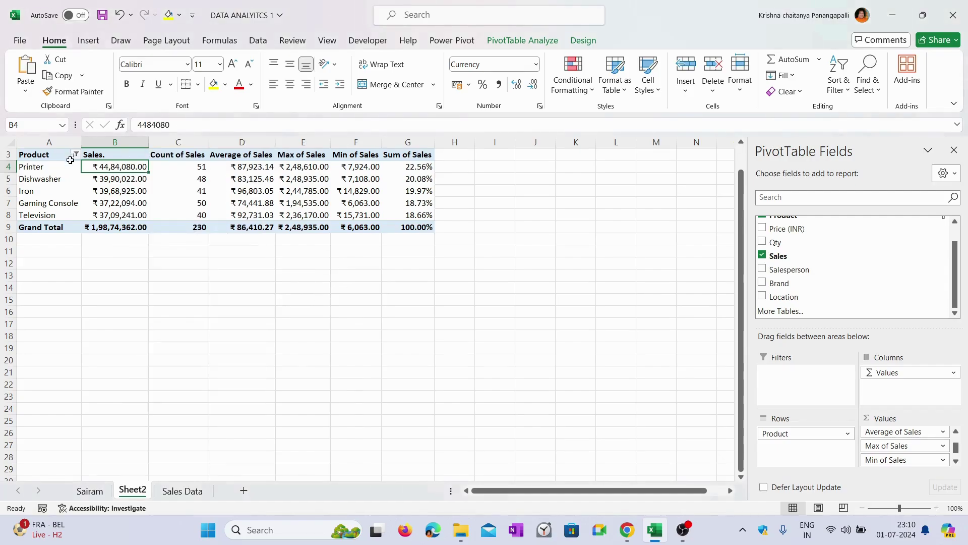
Check the sorted sales values of the five products and save the workbook
drag(123, 171, 122, 216)
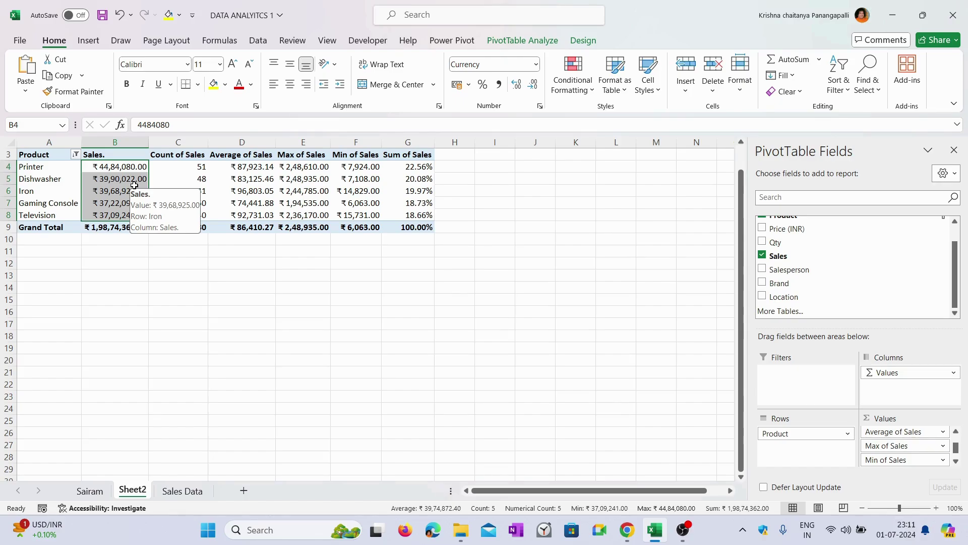
click(629, 309)
key(ctrl+s)
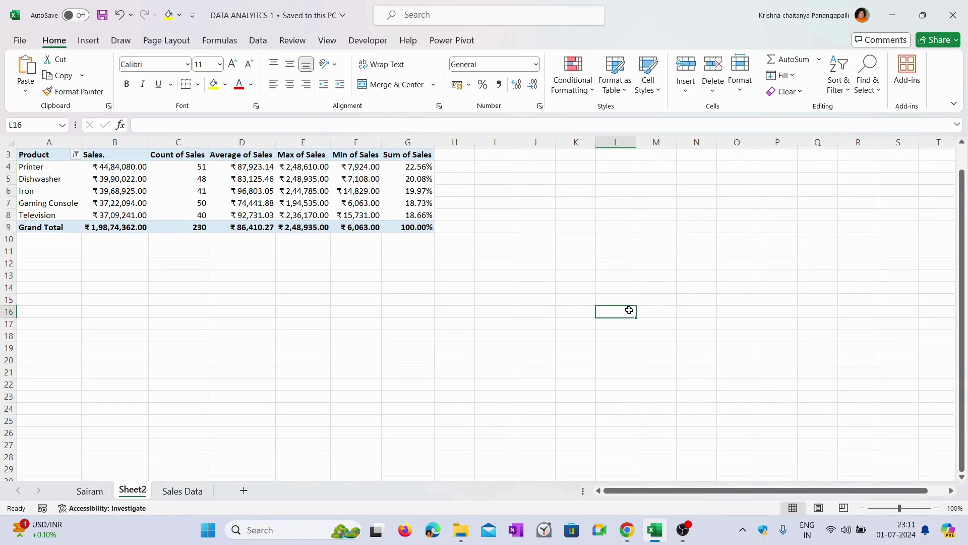